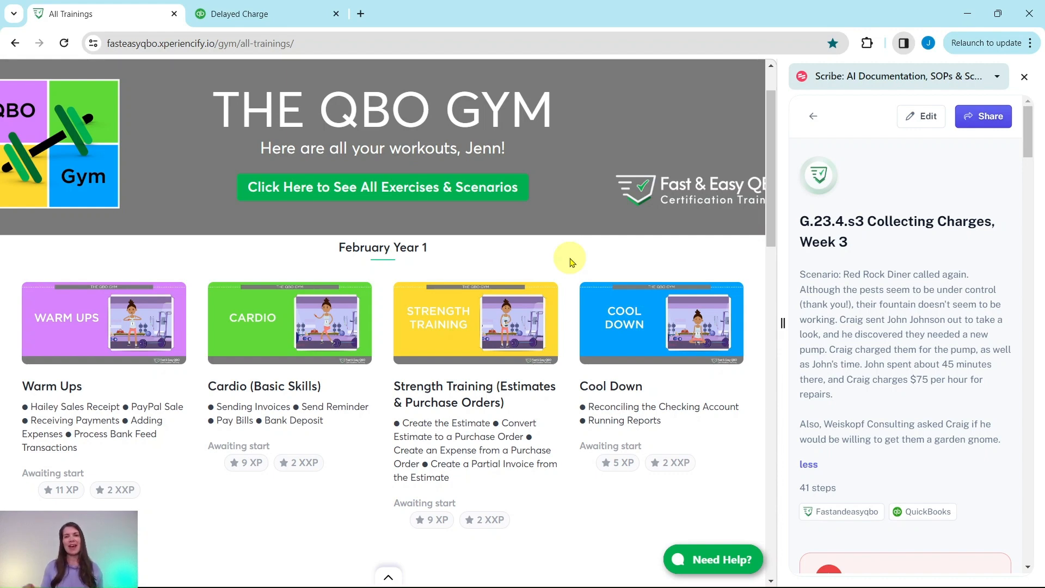
Step: Open the April Year 1 Strength Training (Billable Charges) lesson from the list of all workouts
scroll(571, 265, down, 10)
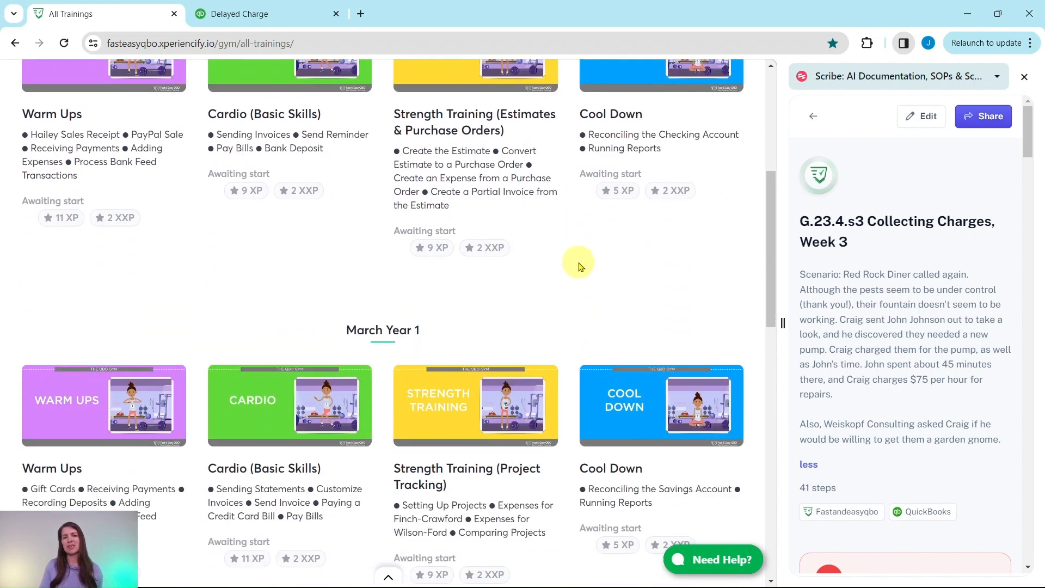
scroll(580, 264, down, 4)
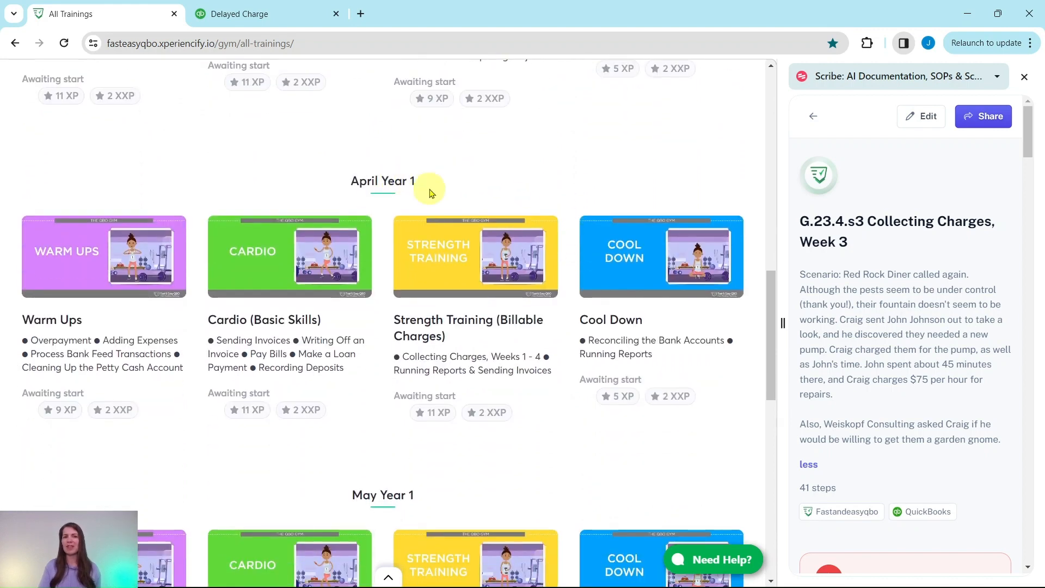
click(447, 281)
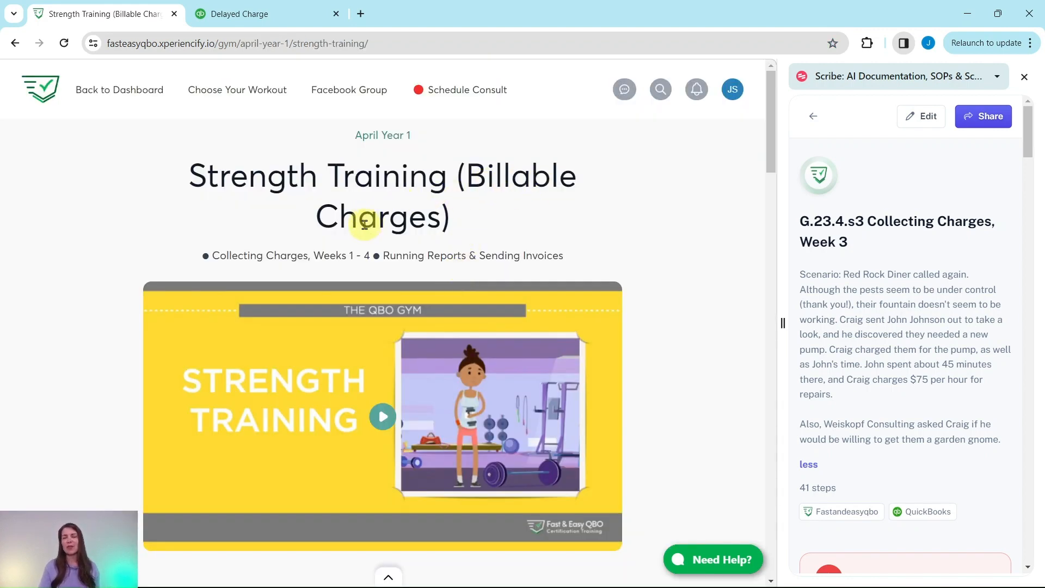
Step: Look through the lesson's quiz, the hands-on practice exercises and the optional sharing task
scroll(446, 217, down, 3)
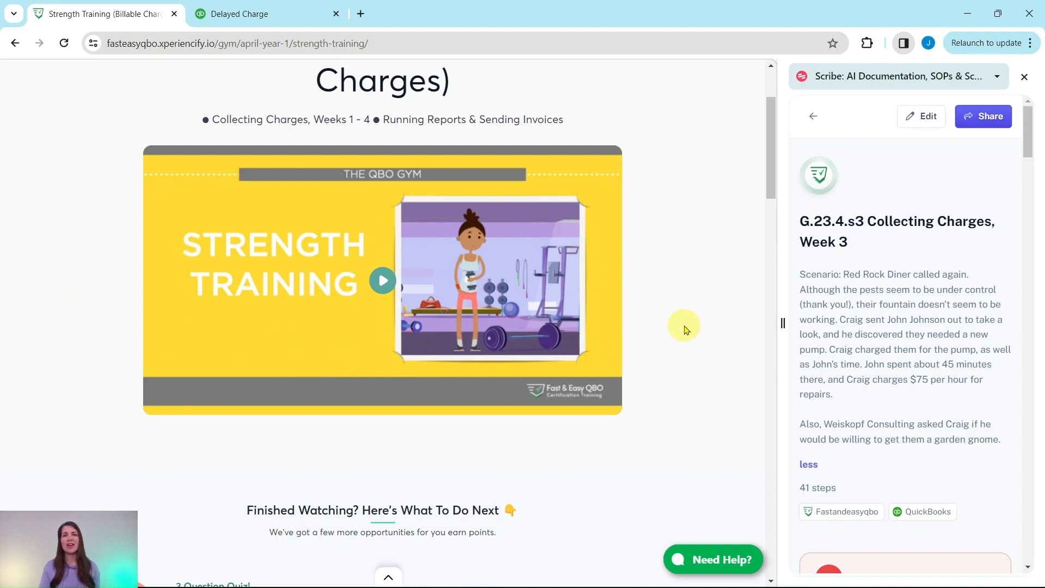
scroll(662, 305, down, 6)
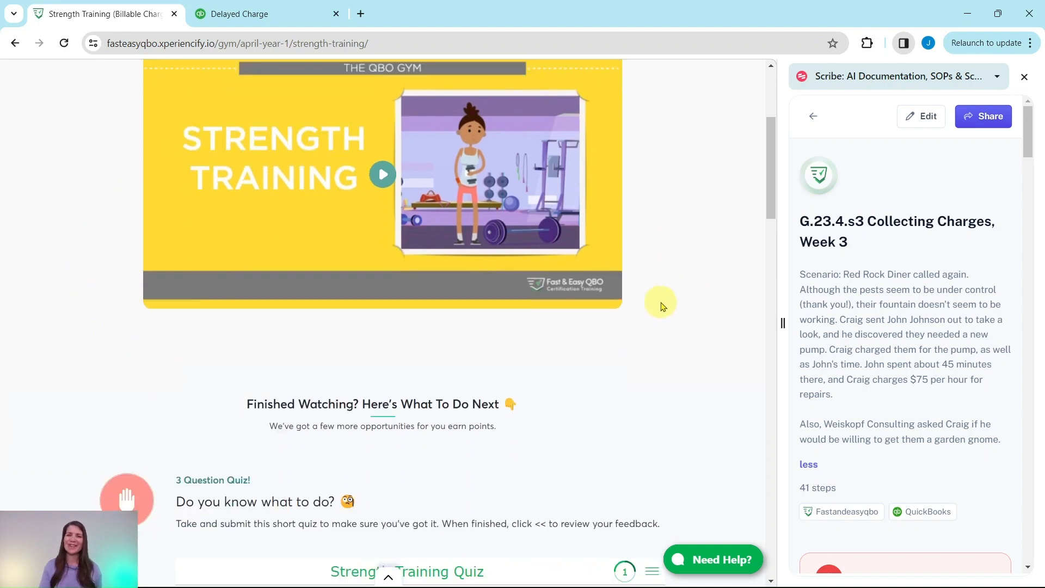
scroll(663, 305, down, 4)
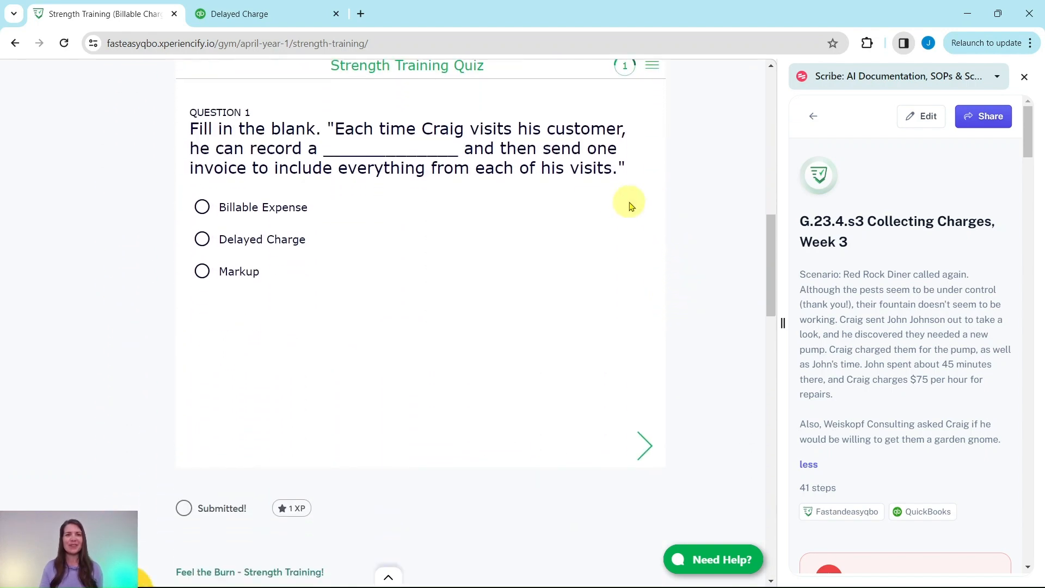
scroll(630, 205, up, 1)
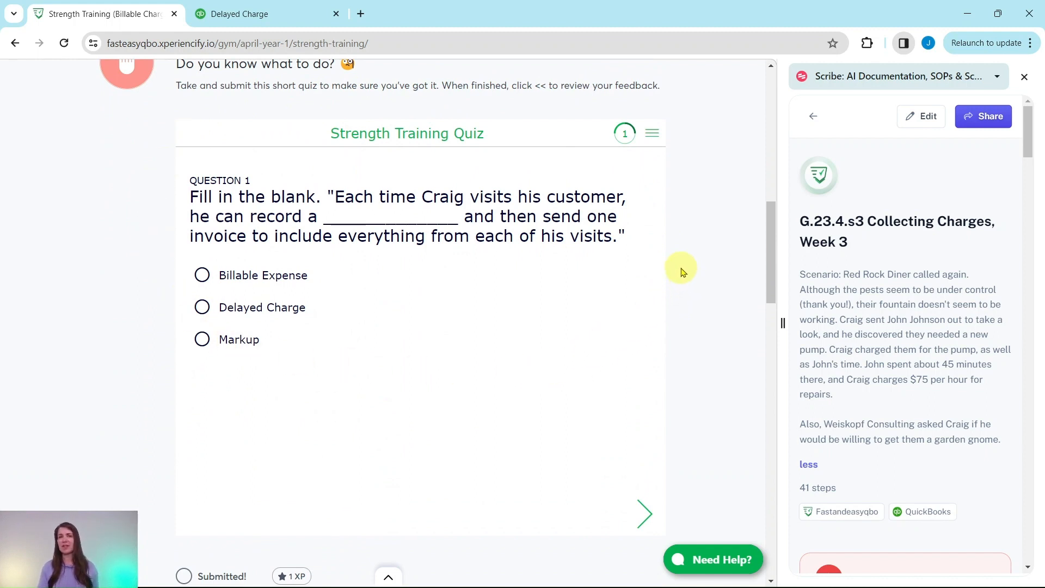
scroll(689, 273, down, 5)
scroll(690, 267, down, 3)
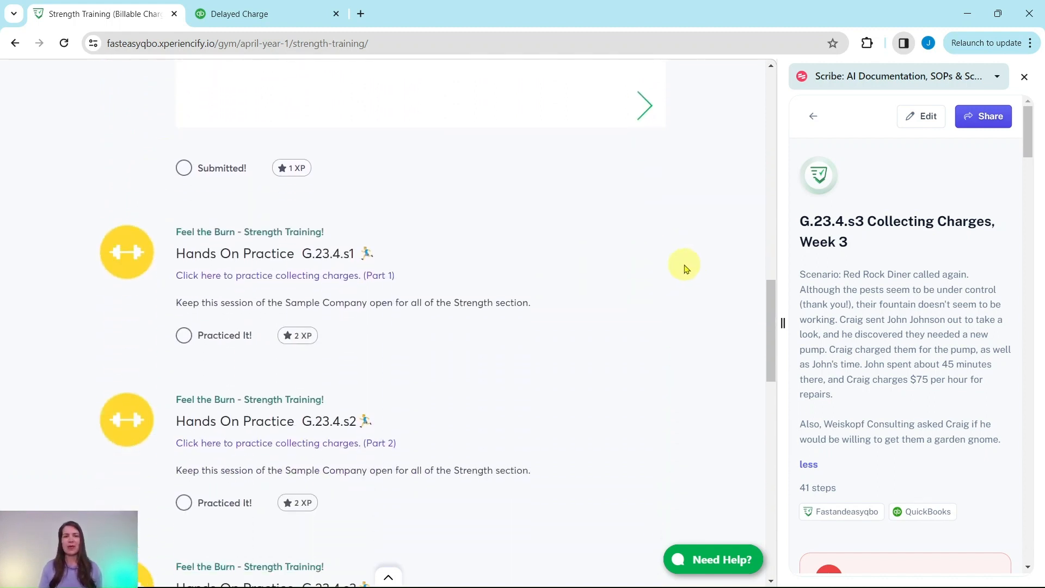
scroll(542, 325, down, 9)
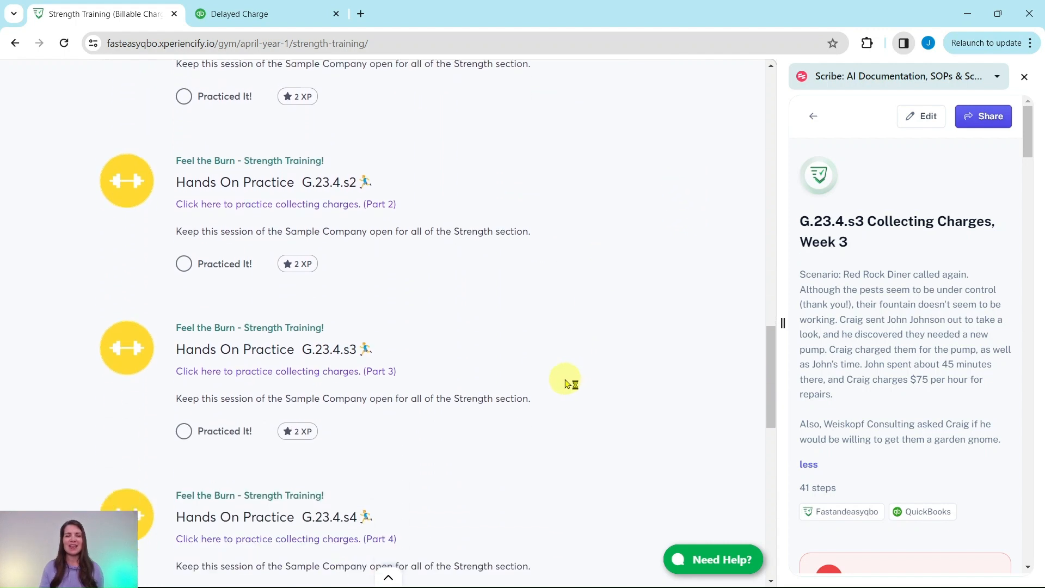
scroll(517, 367, down, 2)
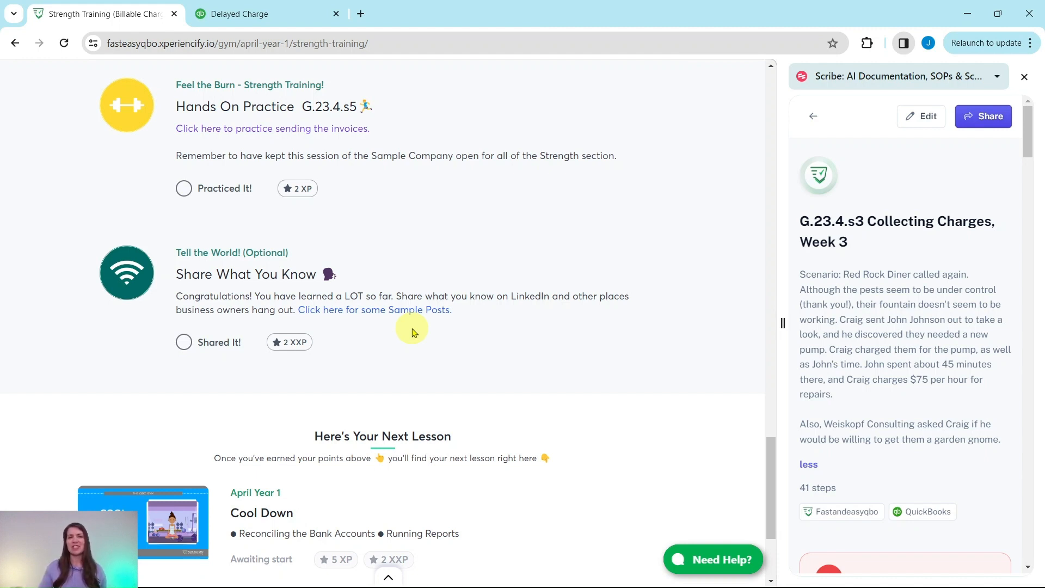
scroll(433, 309, up, 9)
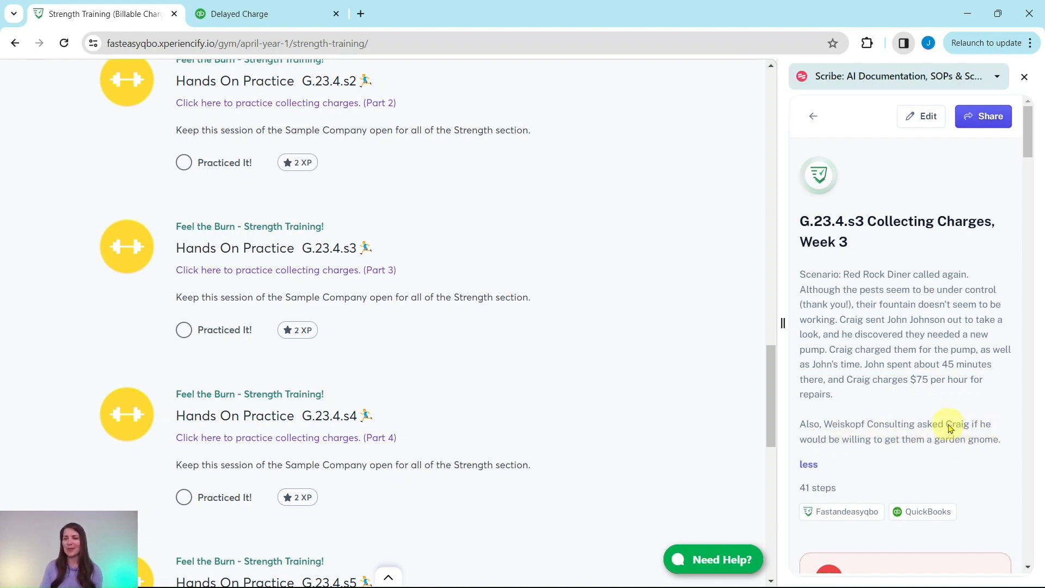
Step: Follow the Week 3 guide's opening instructions, switch to QuickBooks Online and start a new single time activity
scroll(947, 414, down, 5)
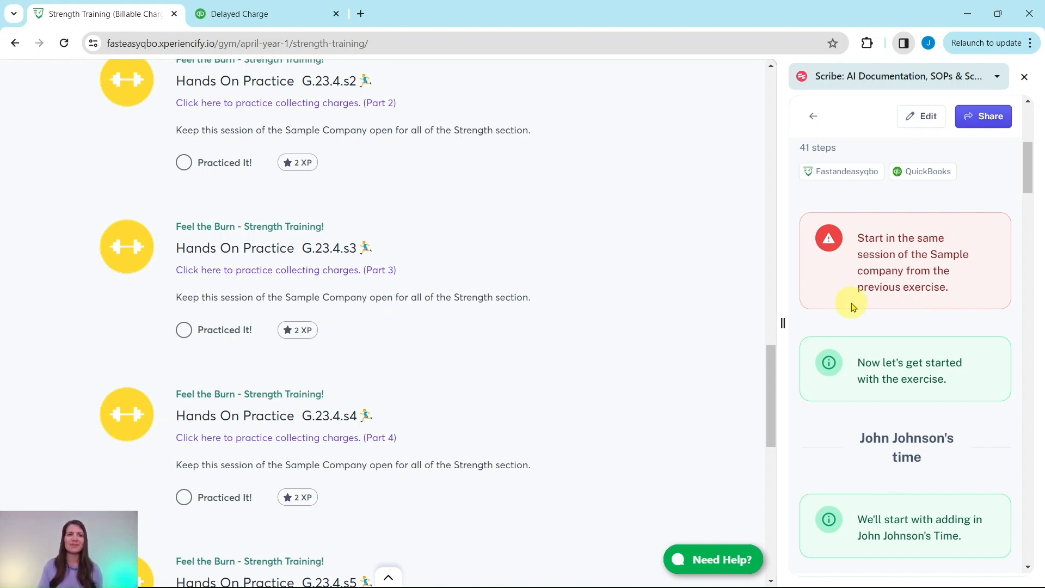
click(285, 20)
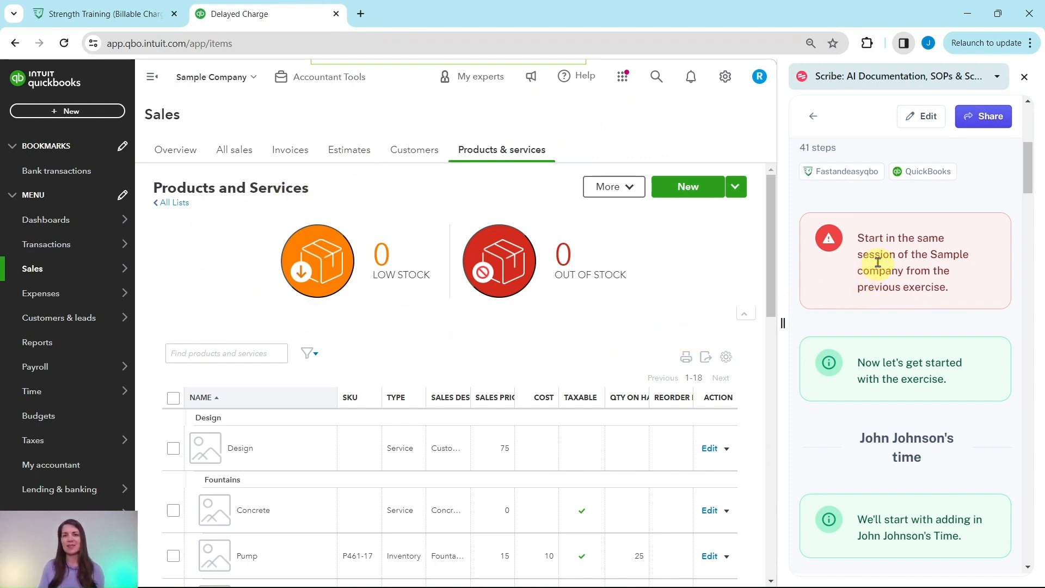
scroll(874, 261, down, 5)
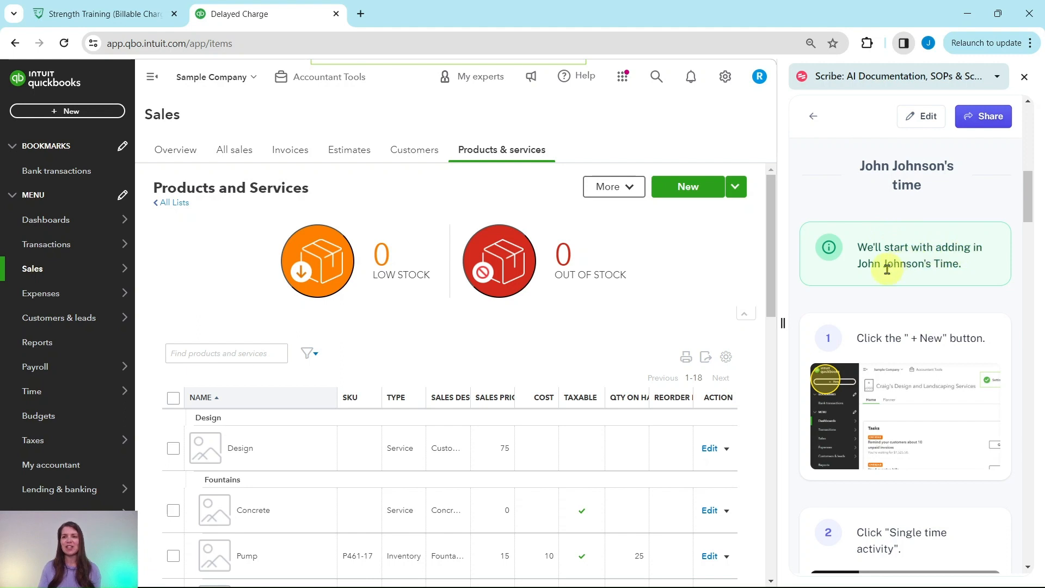
scroll(926, 265, down, 3)
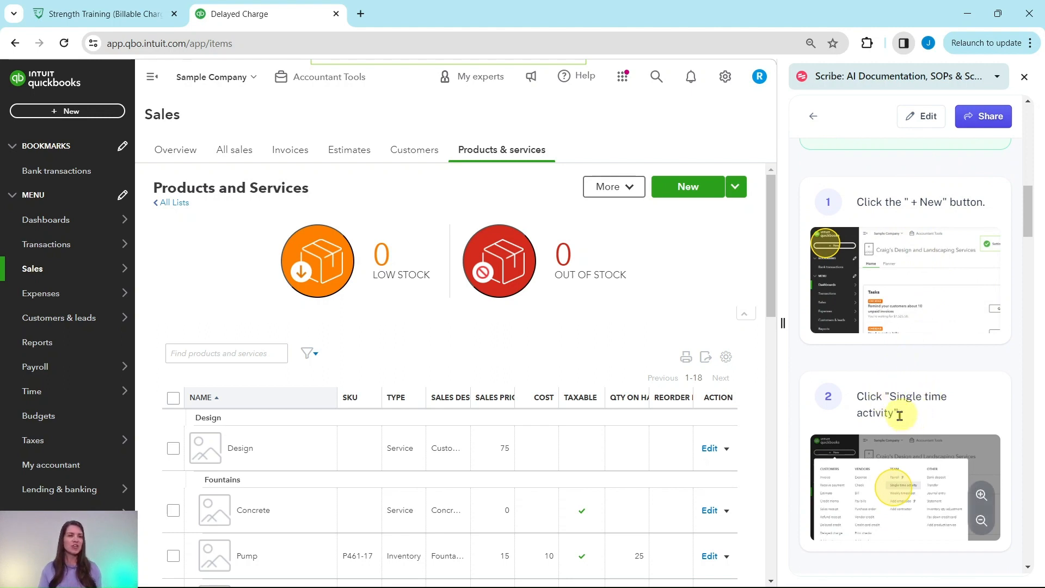
click(67, 112)
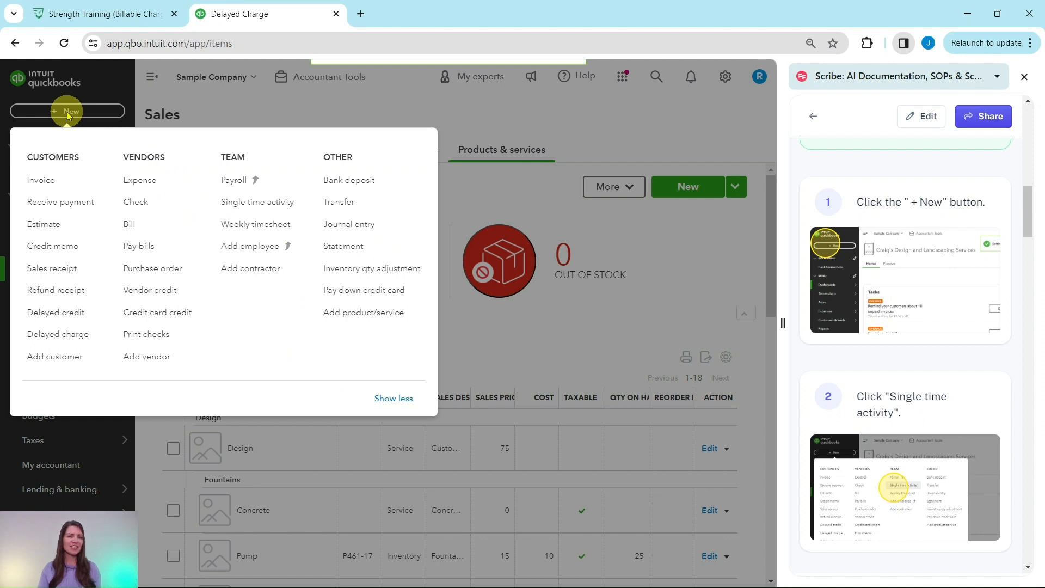
click(259, 209)
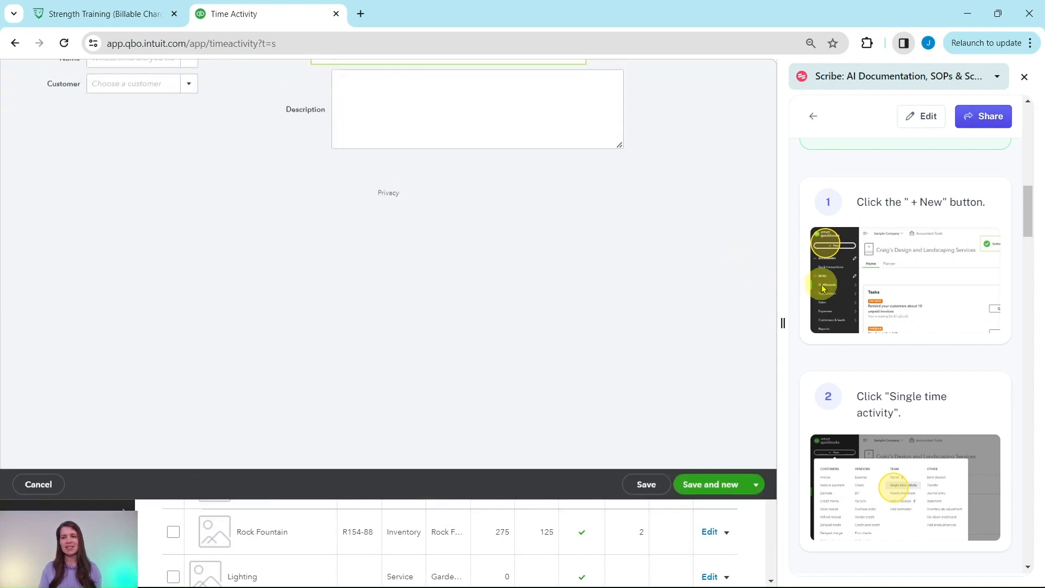
Step: Set the time activity's name to the employee given in the guide and its customer to Red Rock Diner
scroll(880, 292, down, 7)
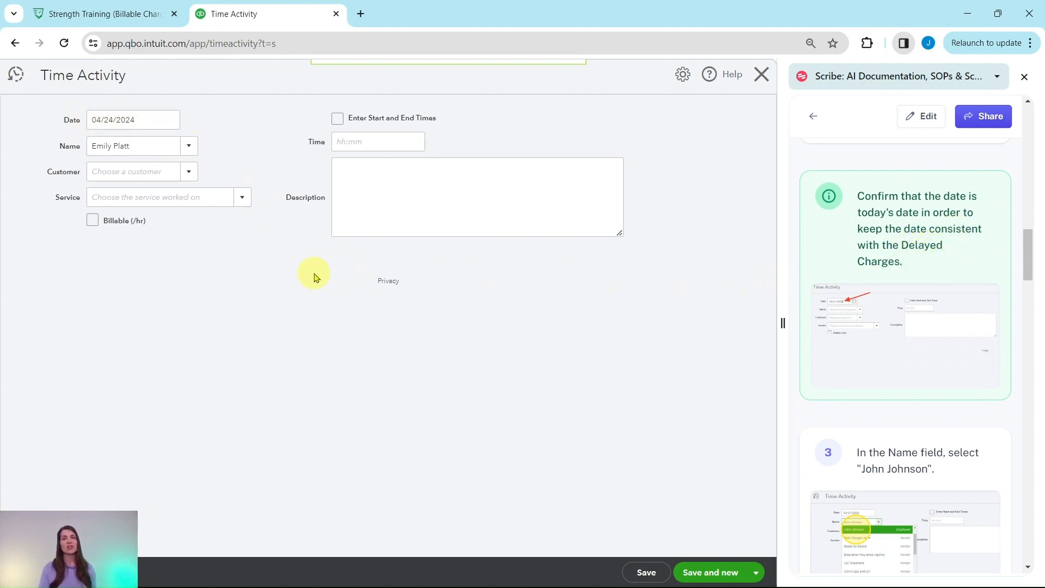
scroll(887, 267, down, 5)
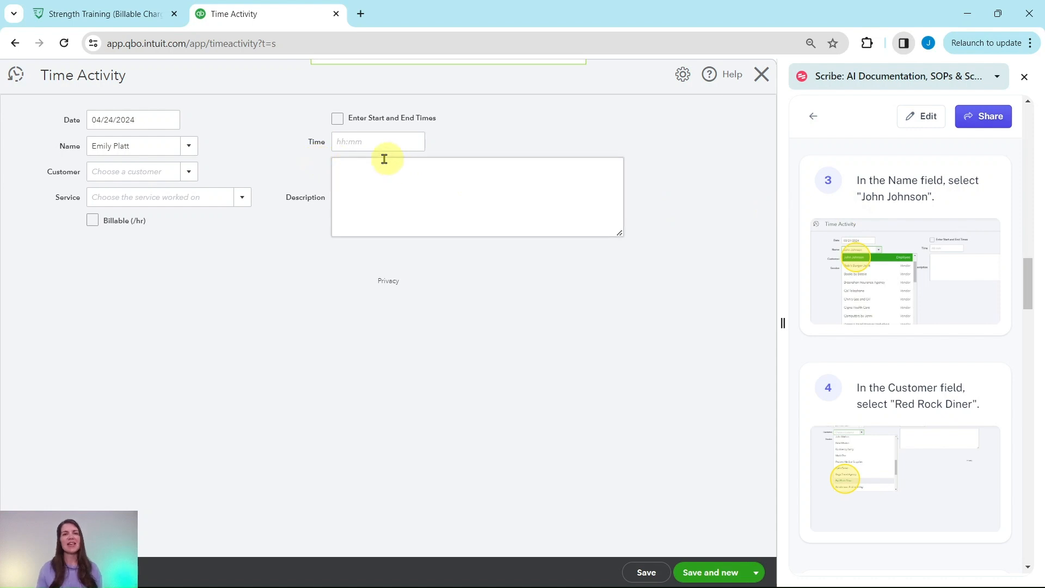
click(189, 152)
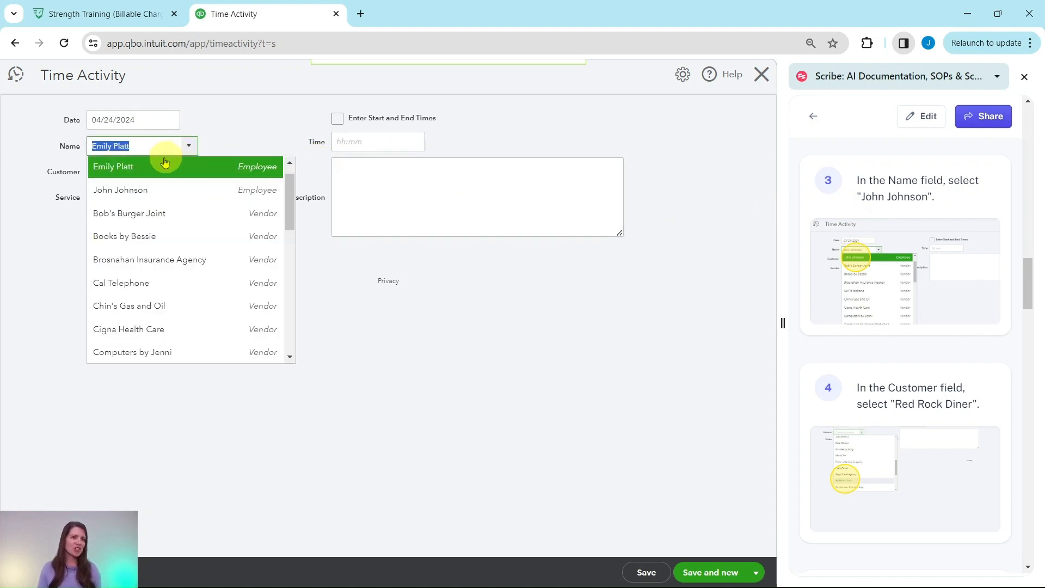
click(125, 192)
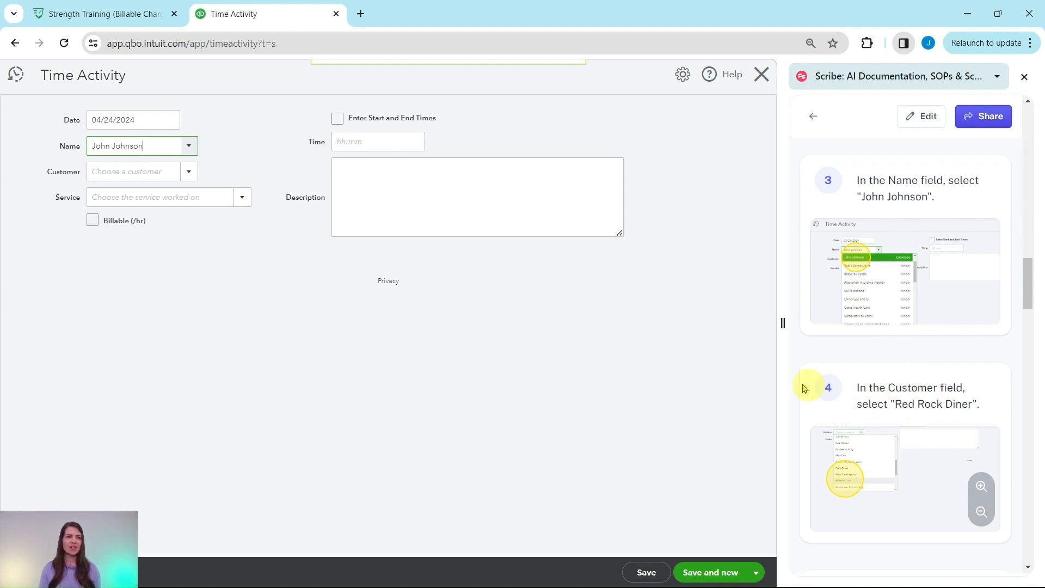
click(190, 176)
scroll(189, 213, down, 1)
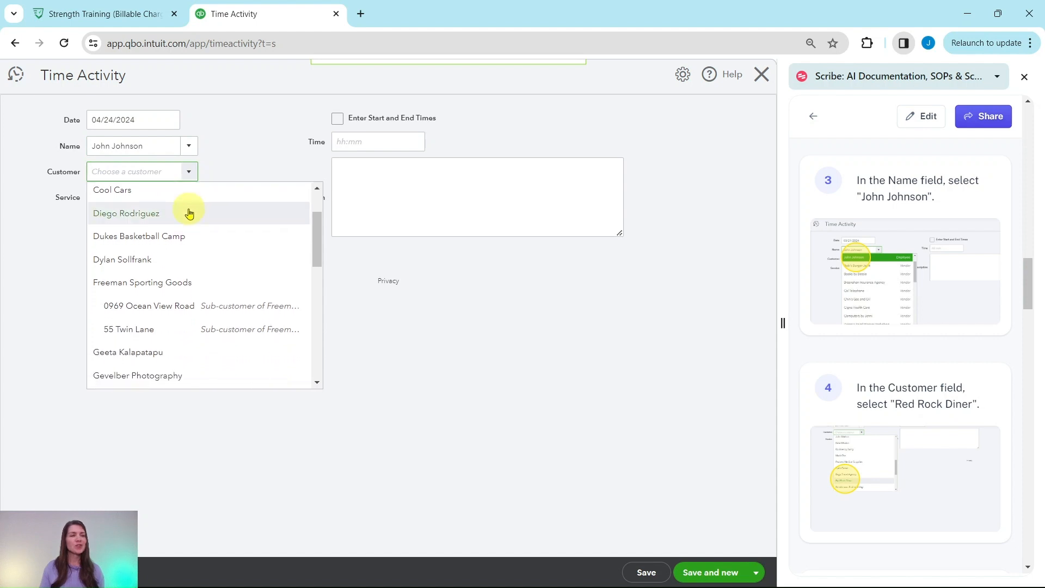
scroll(189, 213, down, 5)
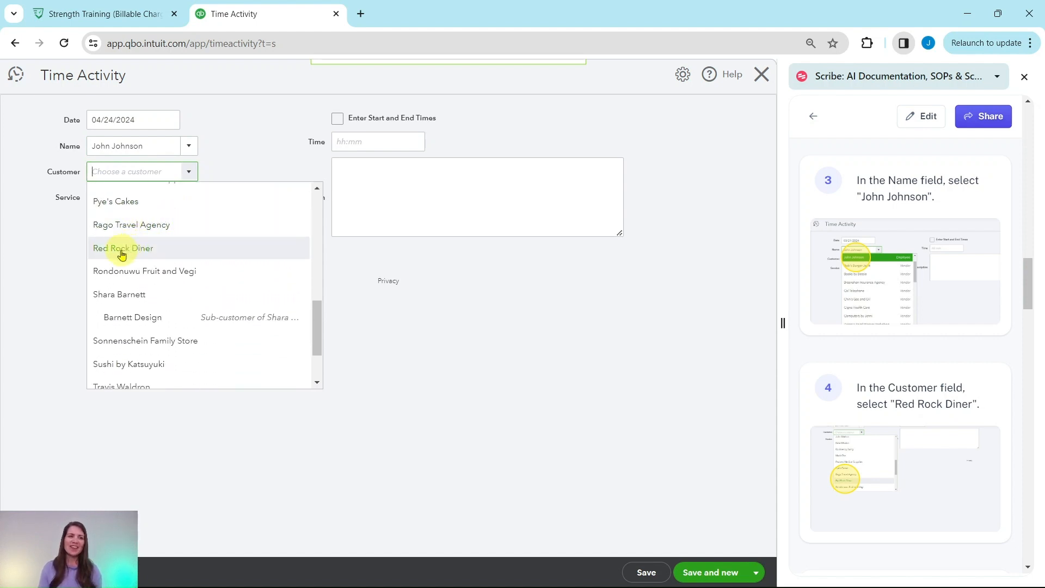
click(122, 250)
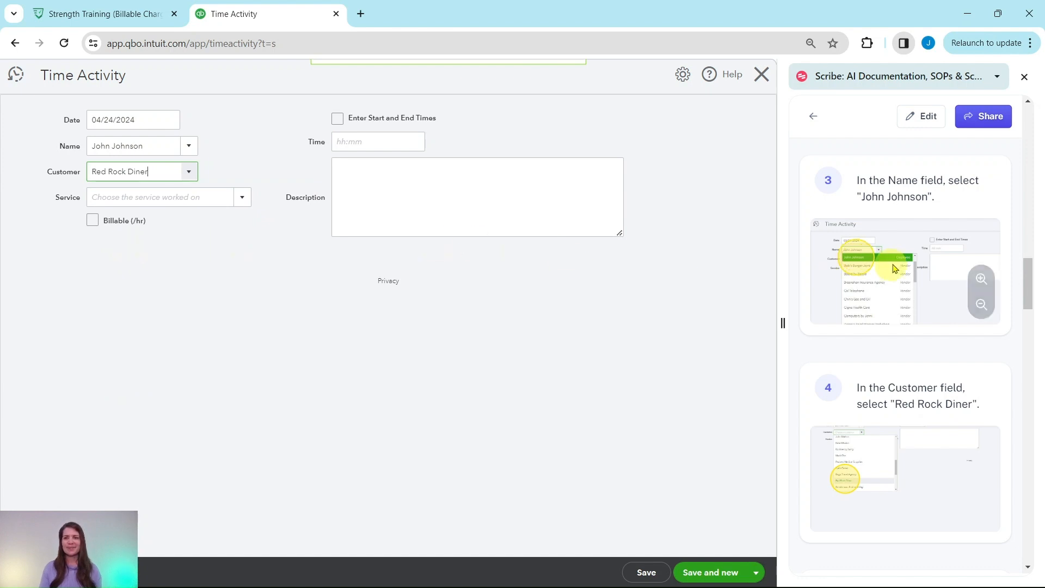
Step: Choose the Landscaping service Maintenance & Repair for the time activity
scroll(900, 264, down, 7)
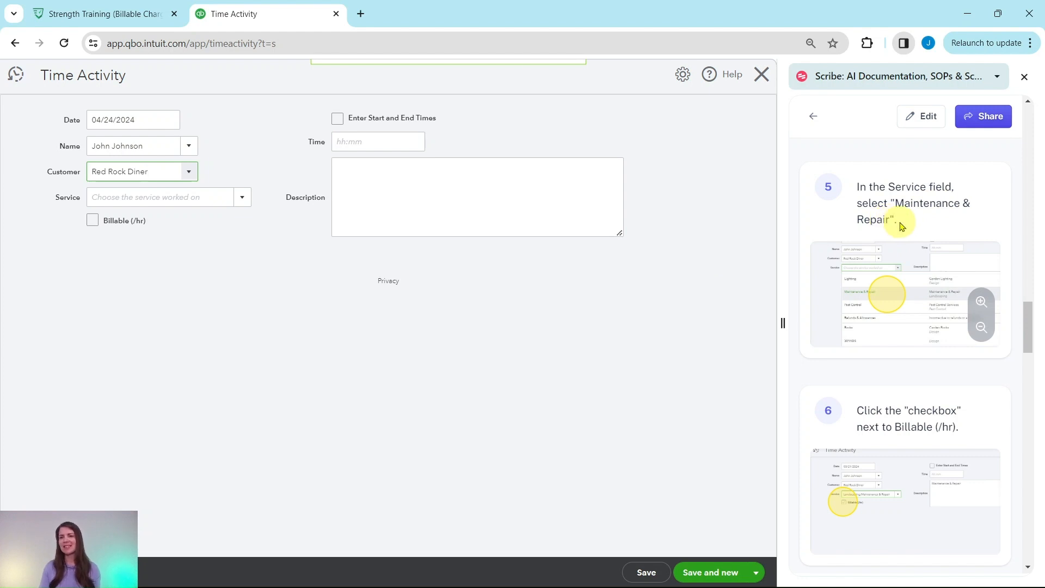
click(238, 202)
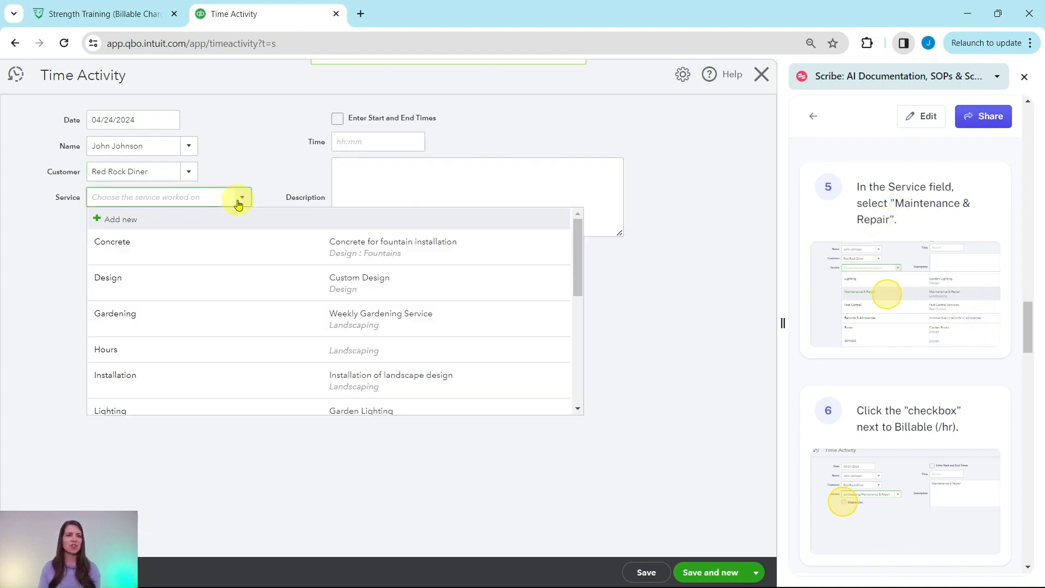
text(maint)
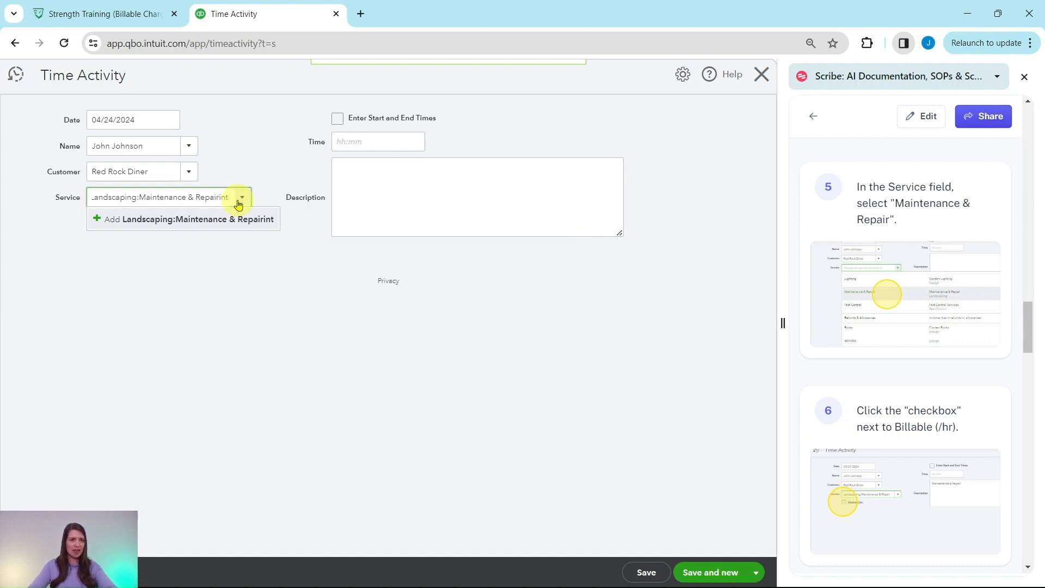
key(BackSpace)
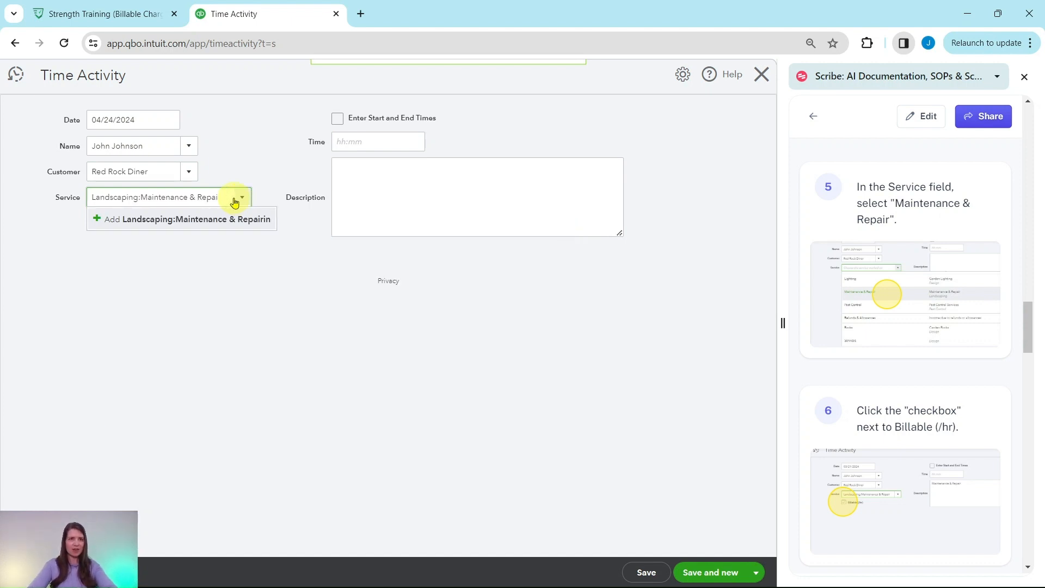
key(BackSpace)
text(main)
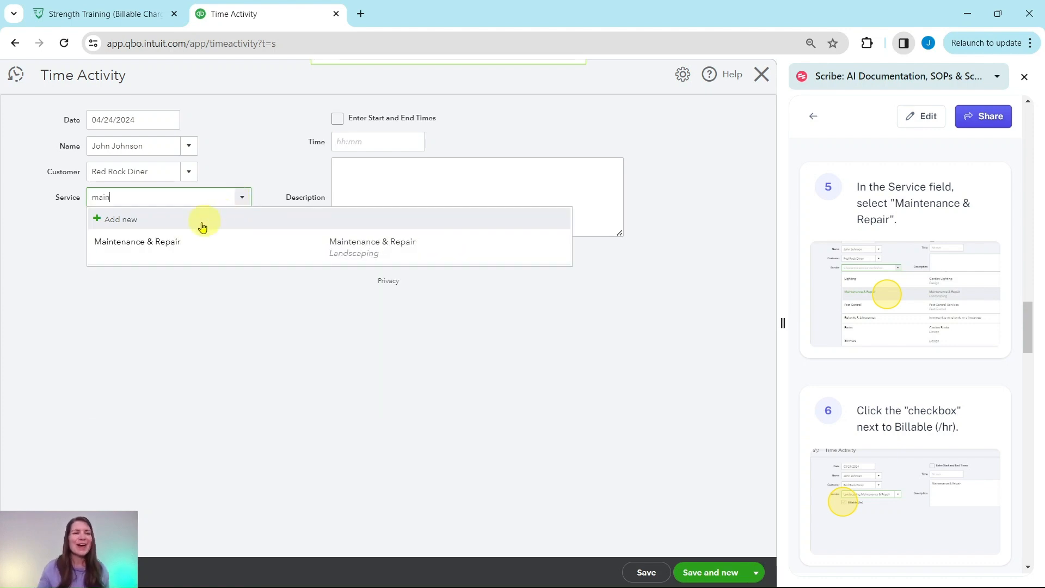
click(157, 248)
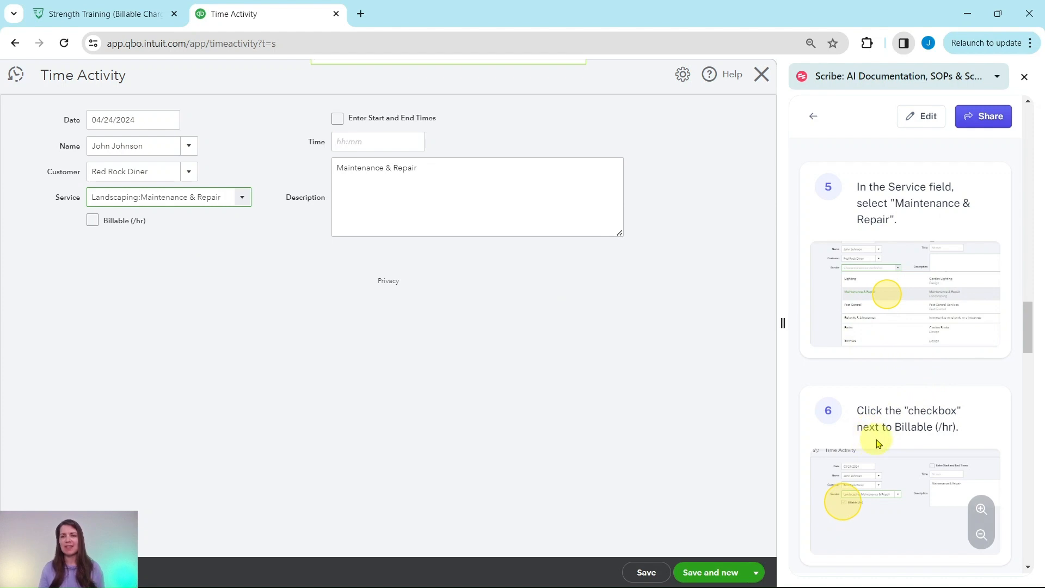
Step: Make the time activity billable at 75 per hour and enter :45 as its time
click(93, 222)
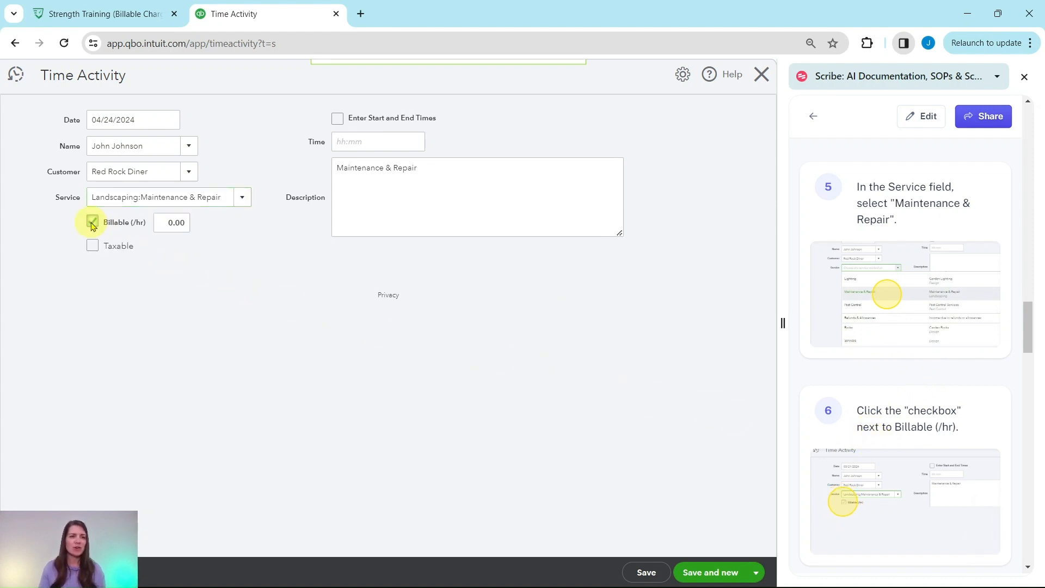
scroll(844, 299, down, 8)
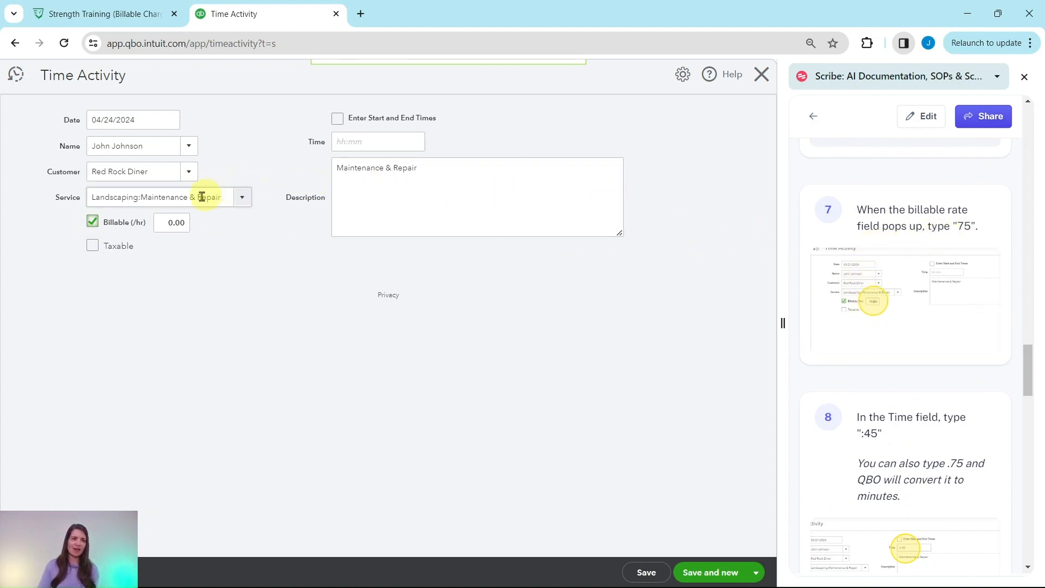
click(176, 224)
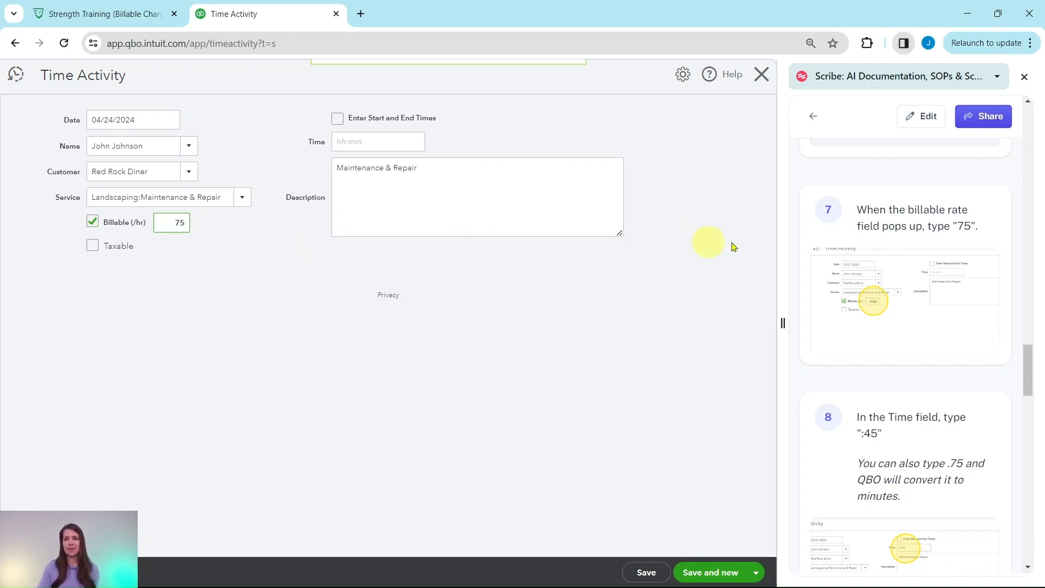
scroll(937, 267, down, 1)
scroll(938, 267, down, 2)
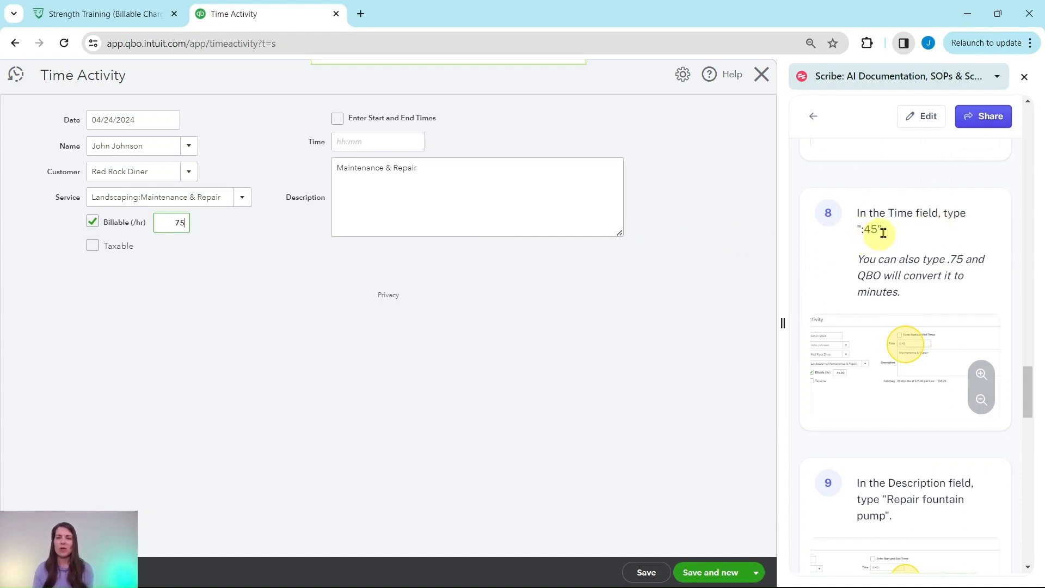
click(387, 147)
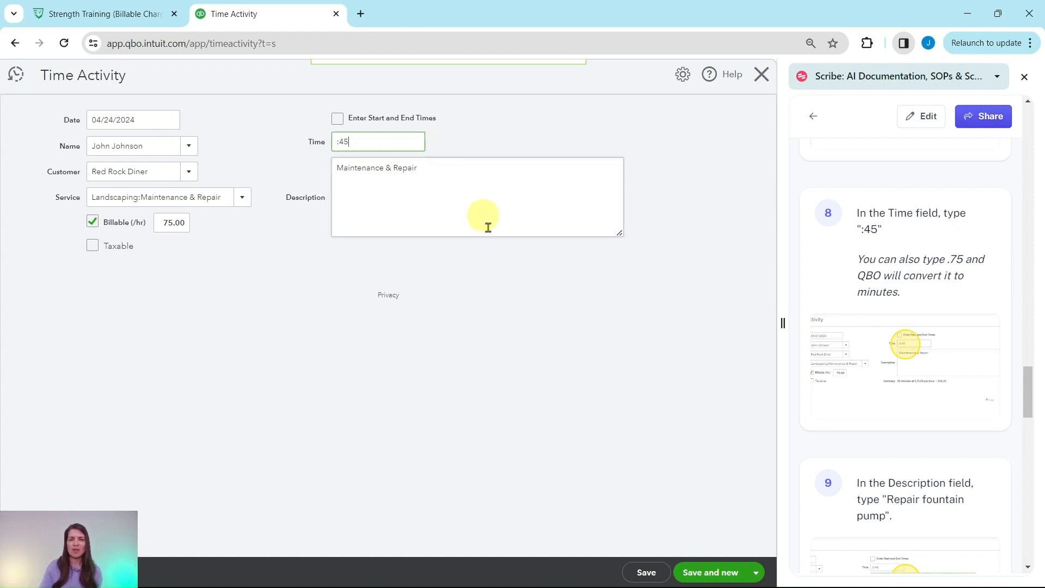
Step: Replace the time activity's description with Repair Fountain Pump, and save and close the activity
click(619, 290)
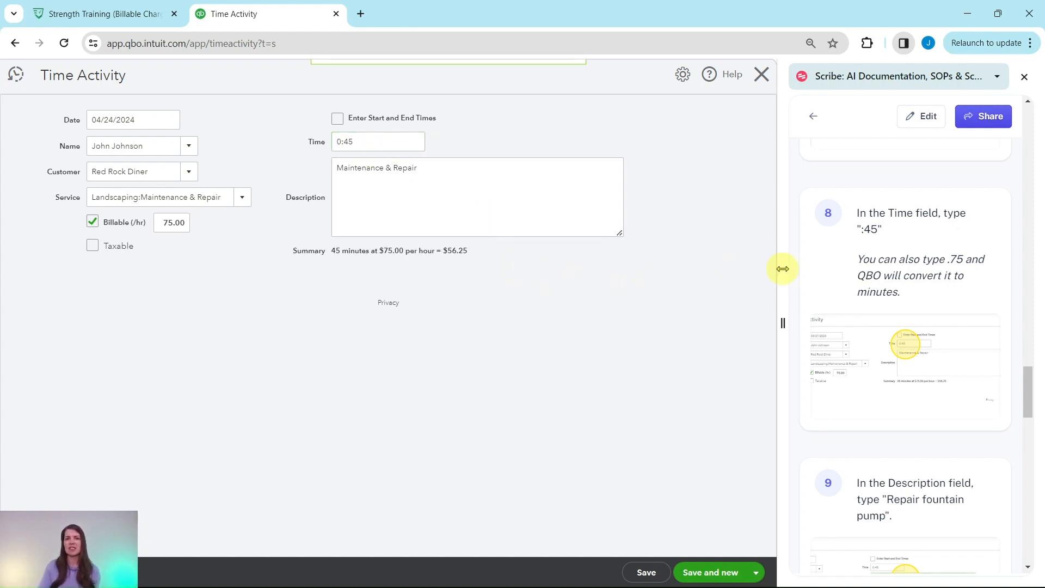
scroll(896, 253, down, 5)
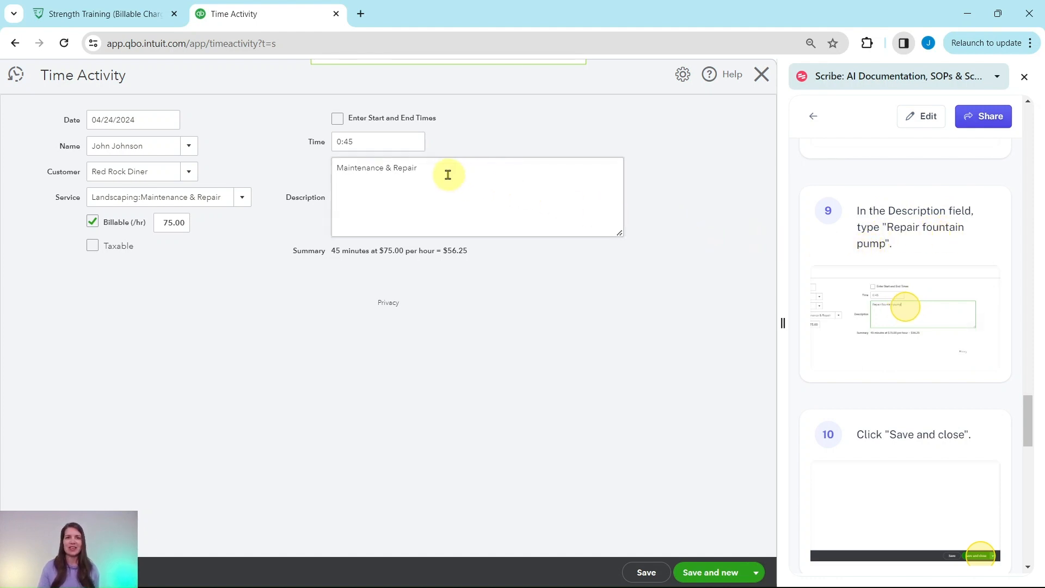
drag(436, 170, 319, 172)
text(Repair Fountain Pump)
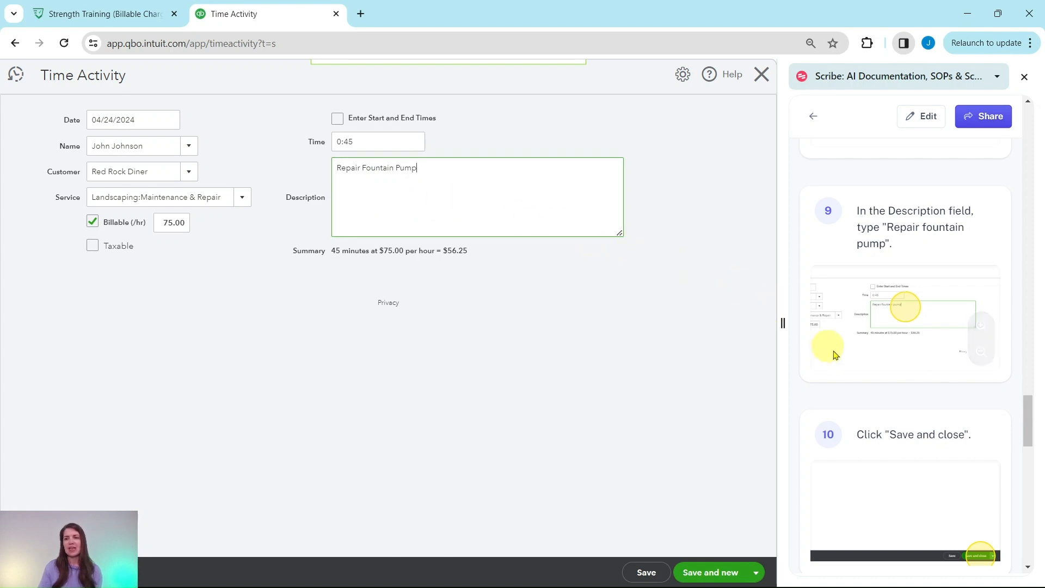
scroll(893, 379, down, 3)
scroll(893, 380, down, 1)
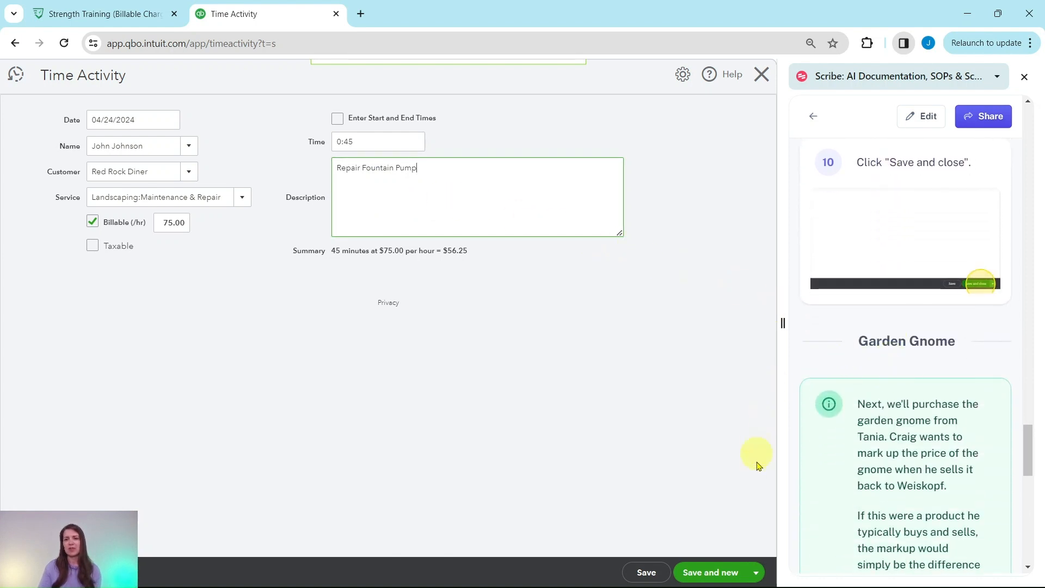
click(755, 571)
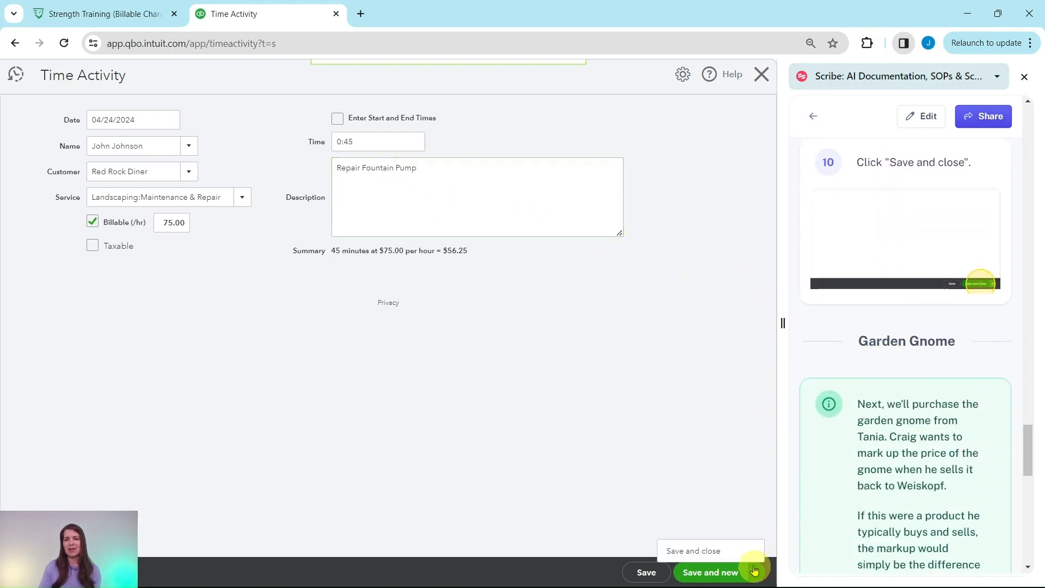
click(697, 552)
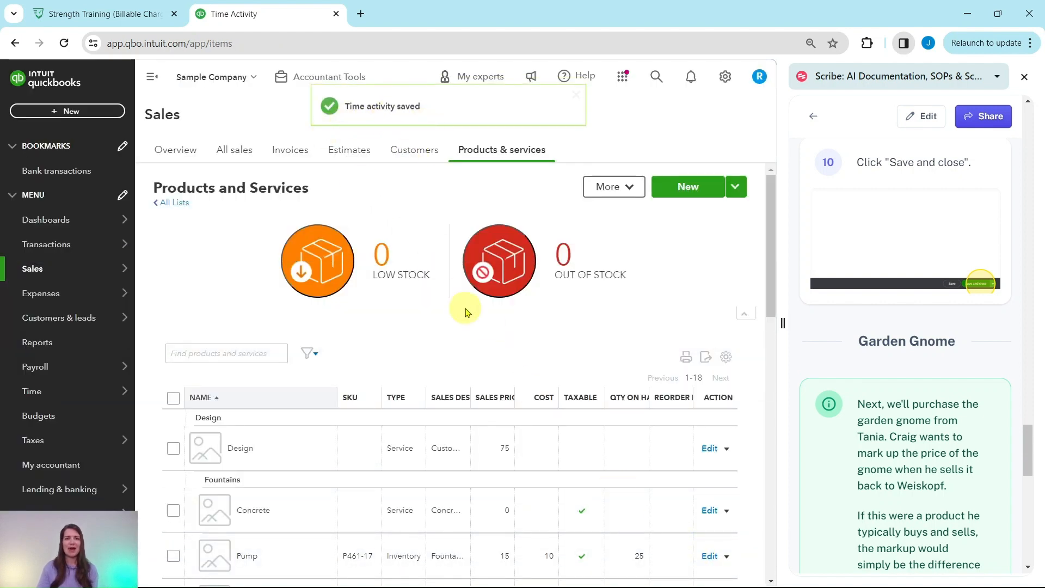
Step: Follow the guide's Garden Gnome section to the company's account settings and open the Bills and expenses section for editing
scroll(855, 331, down, 4)
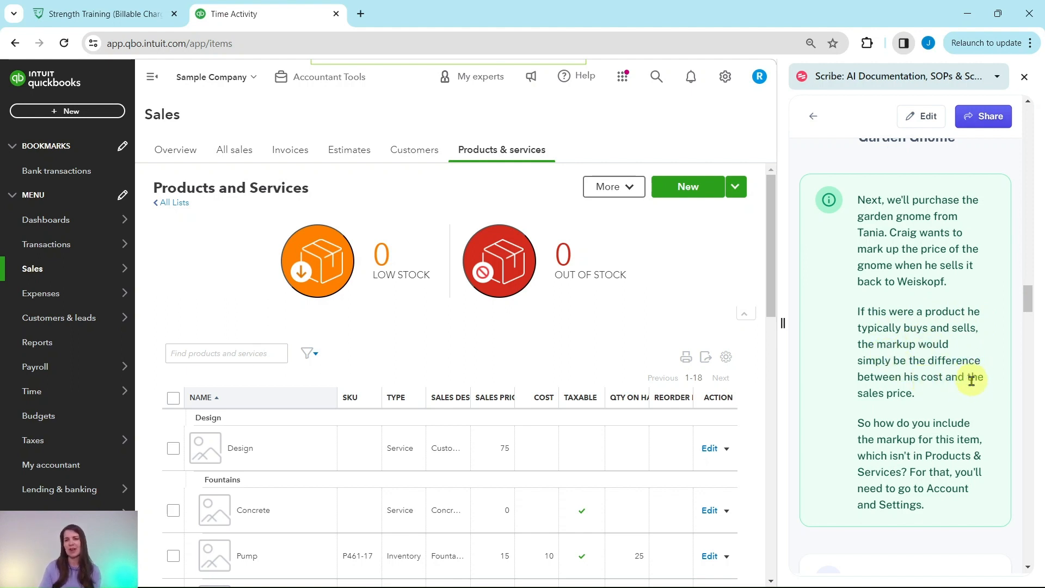
scroll(965, 388, down, 1)
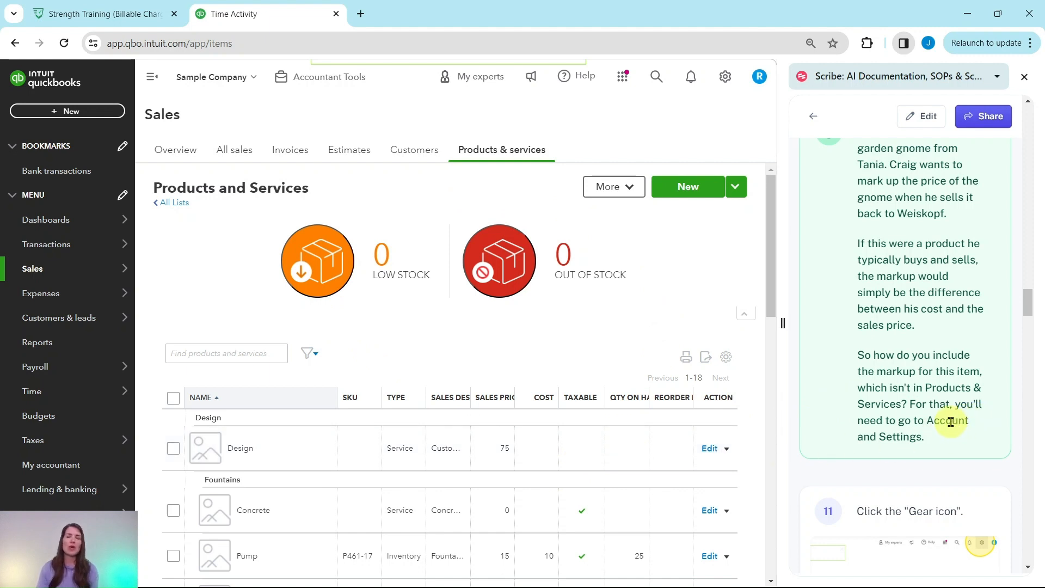
scroll(947, 435, down, 6)
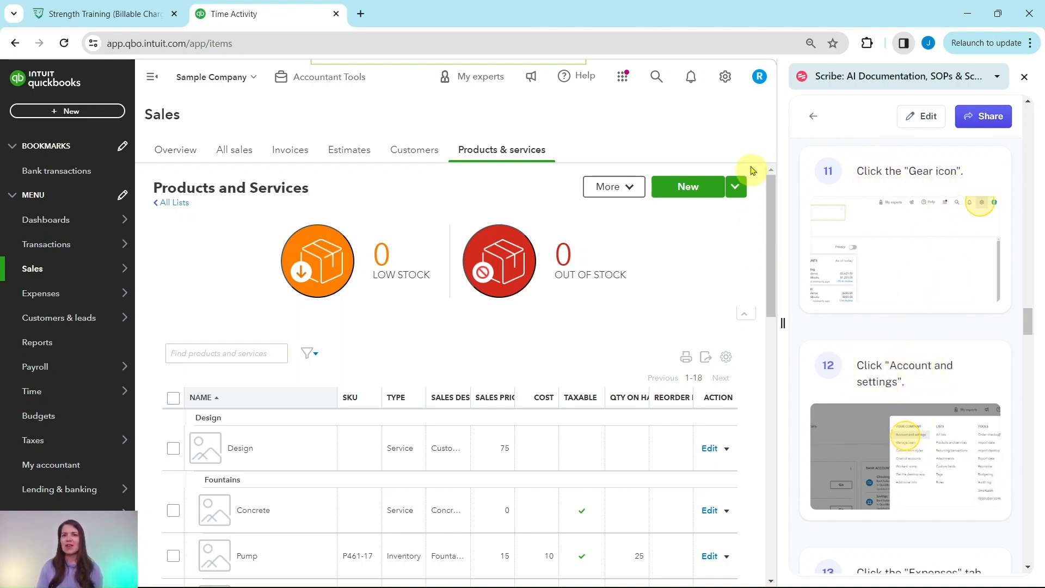
click(726, 78)
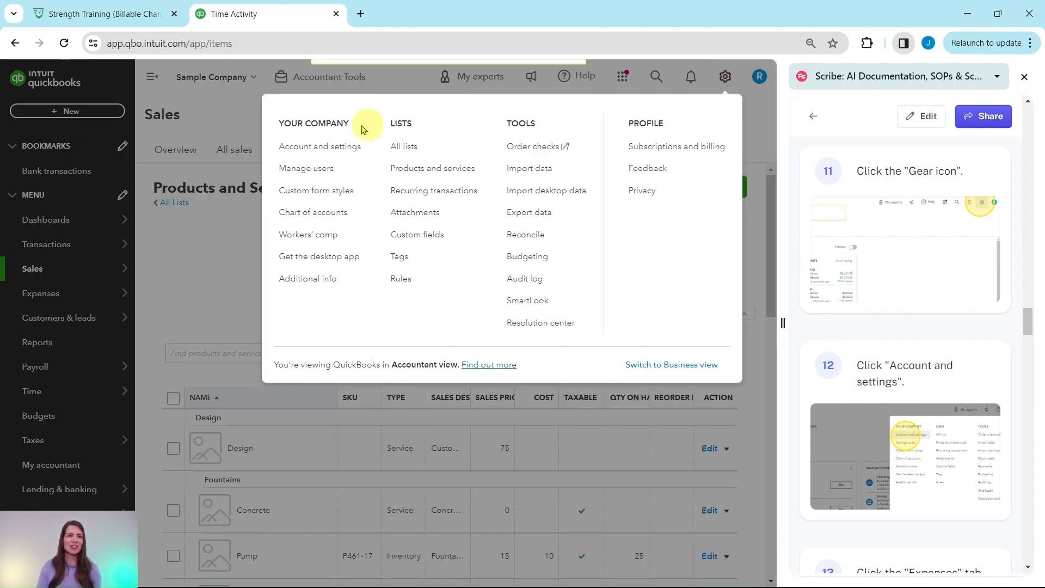
click(319, 156)
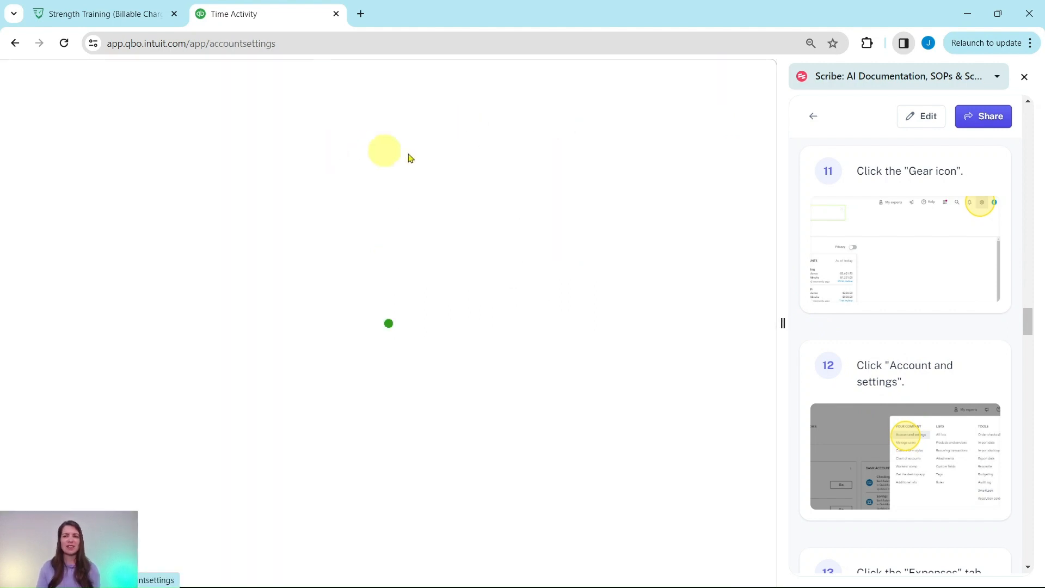
scroll(875, 240, down, 4)
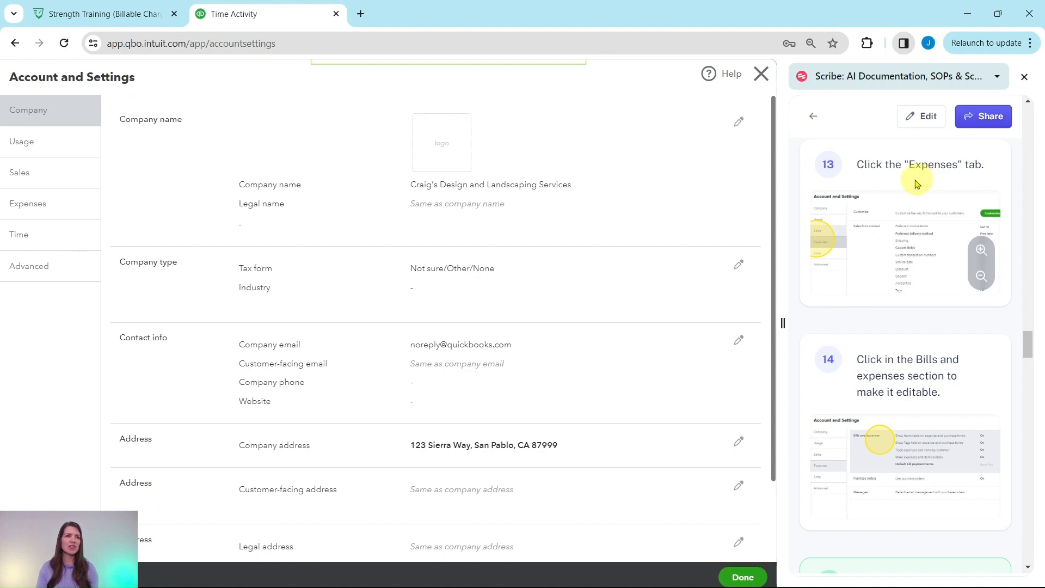
click(27, 211)
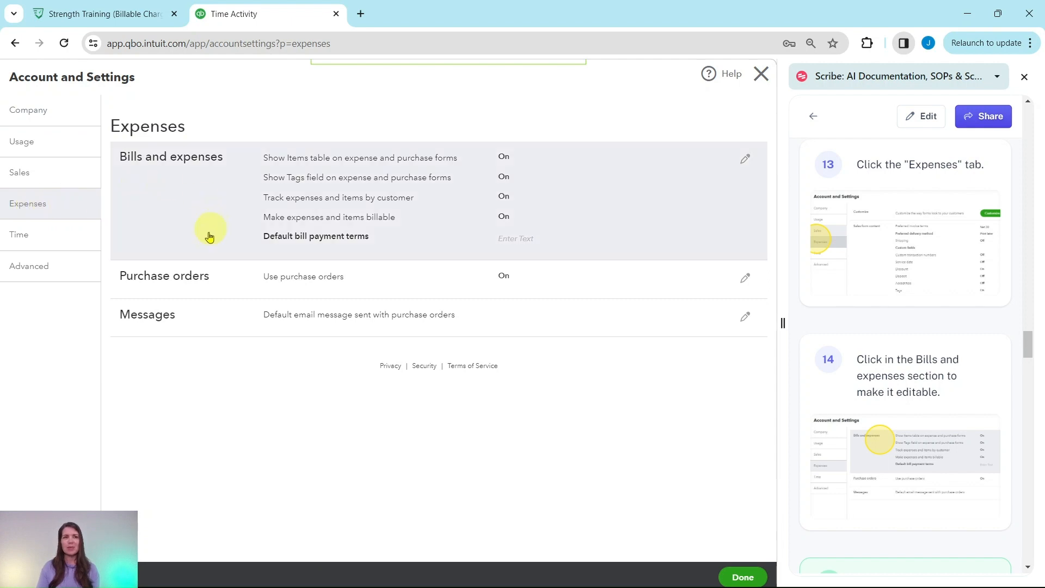
click(207, 202)
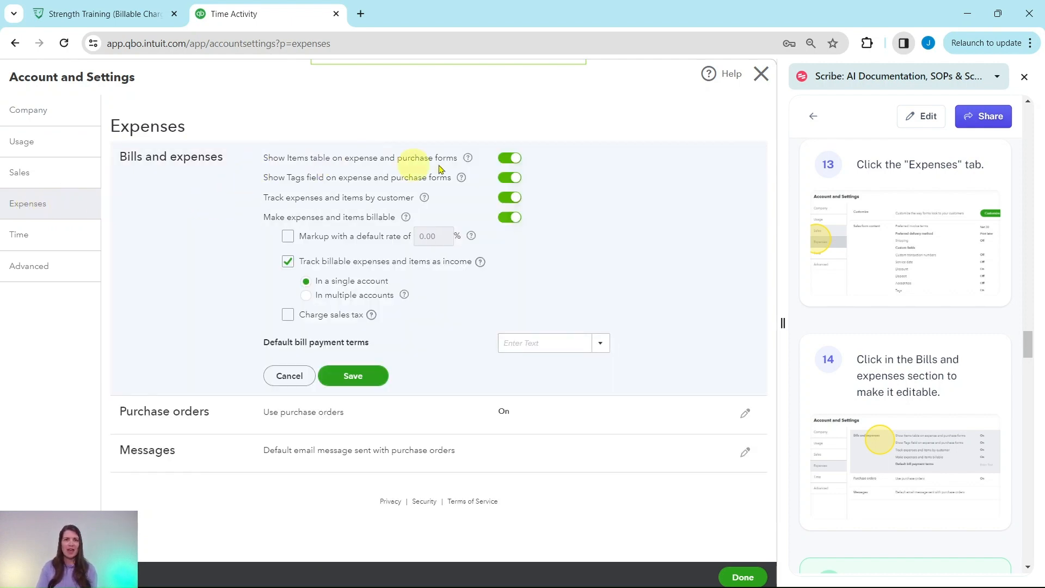
Step: Enable markup on billable expenses with a default rate of 10%, save it and finish the account settings
scroll(868, 373, down, 6)
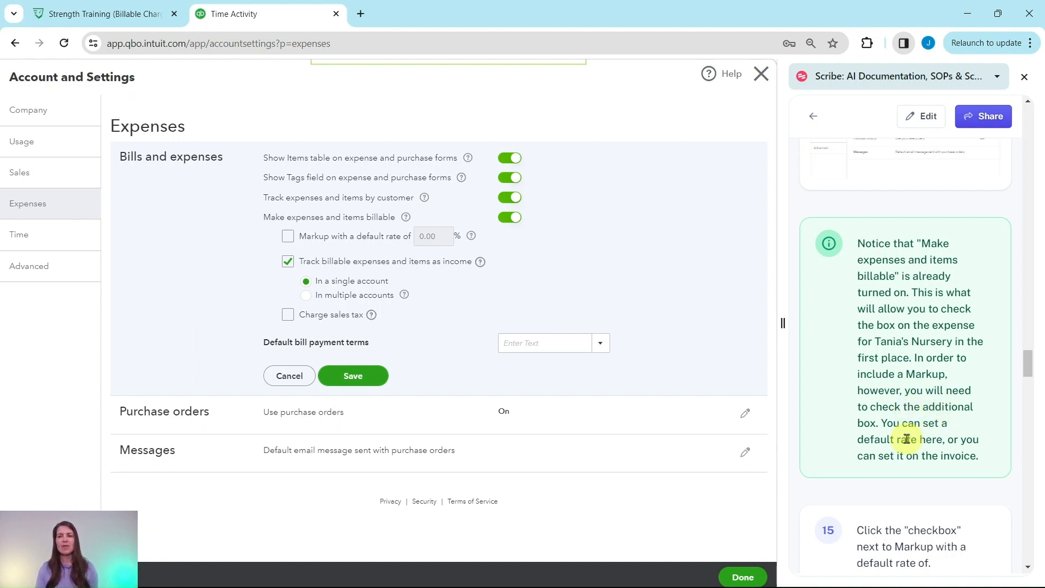
scroll(915, 418, down, 5)
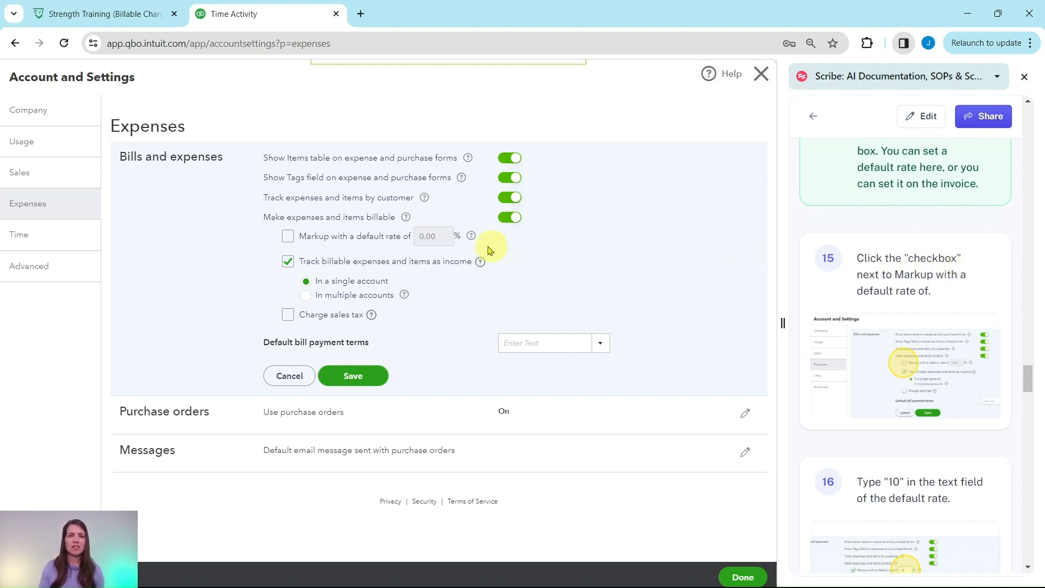
click(287, 238)
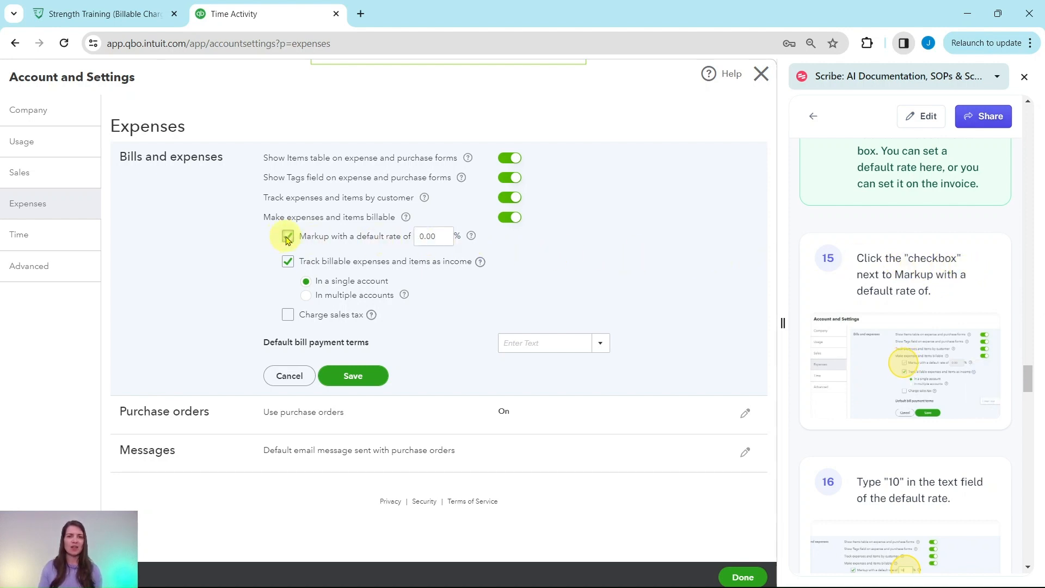
scroll(914, 299, down, 3)
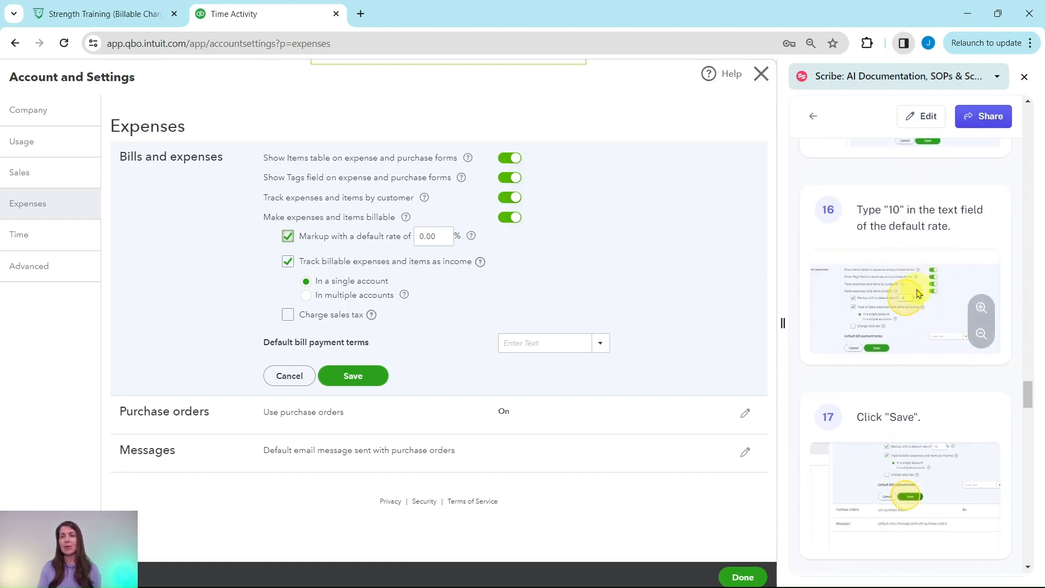
click(435, 238)
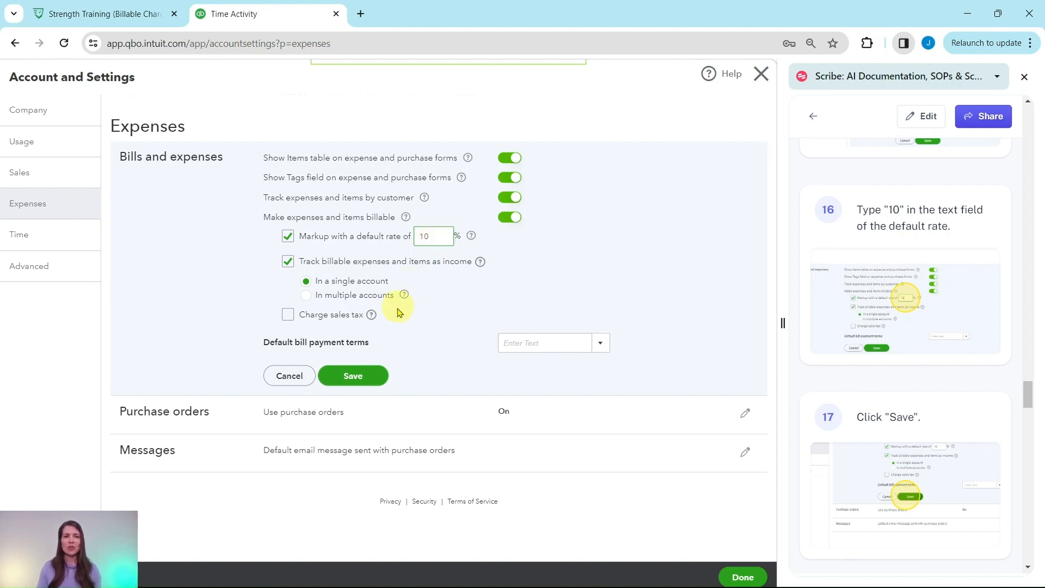
click(355, 375)
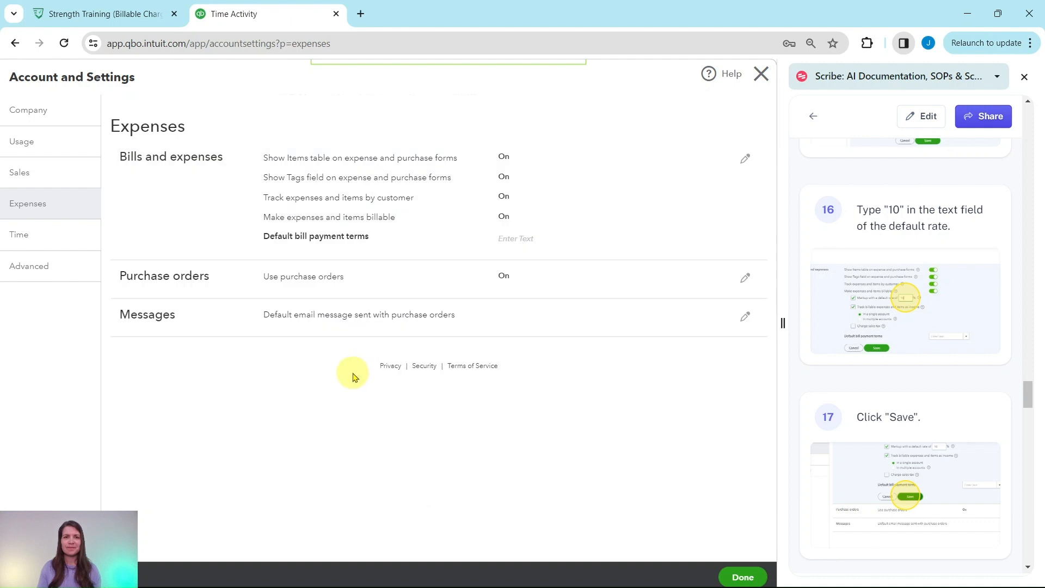
scroll(875, 324, down, 1)
scroll(875, 324, down, 7)
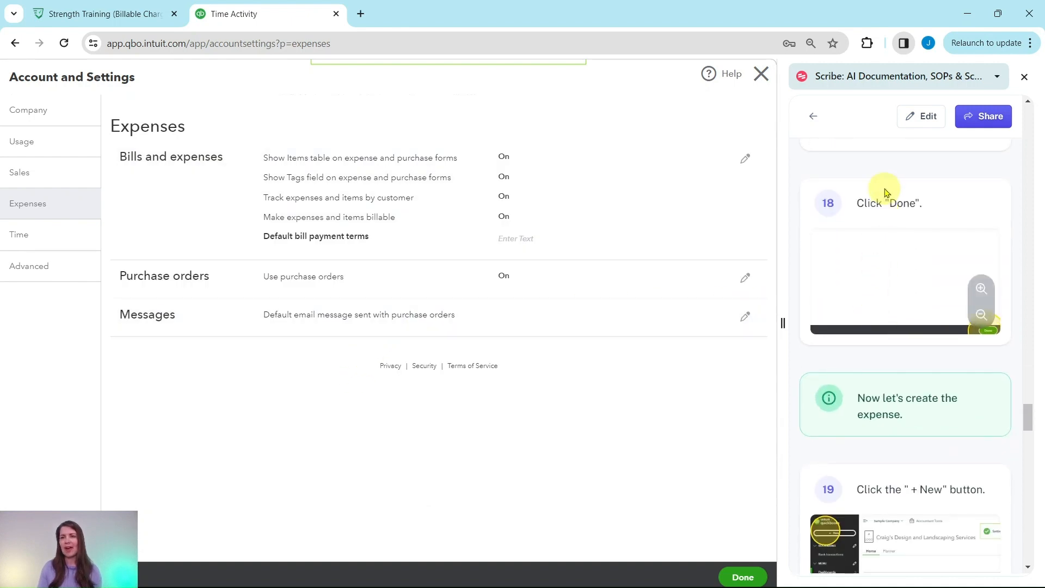
click(742, 578)
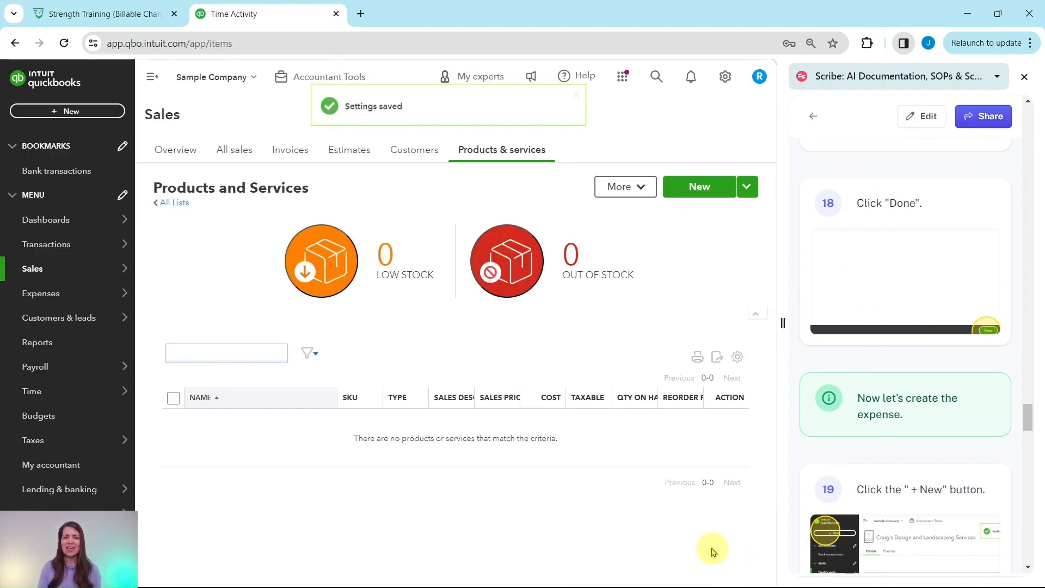
Step: Follow the guide's instructions for the garden gnome purchase and start a new vendor expense
scroll(868, 415, down, 1)
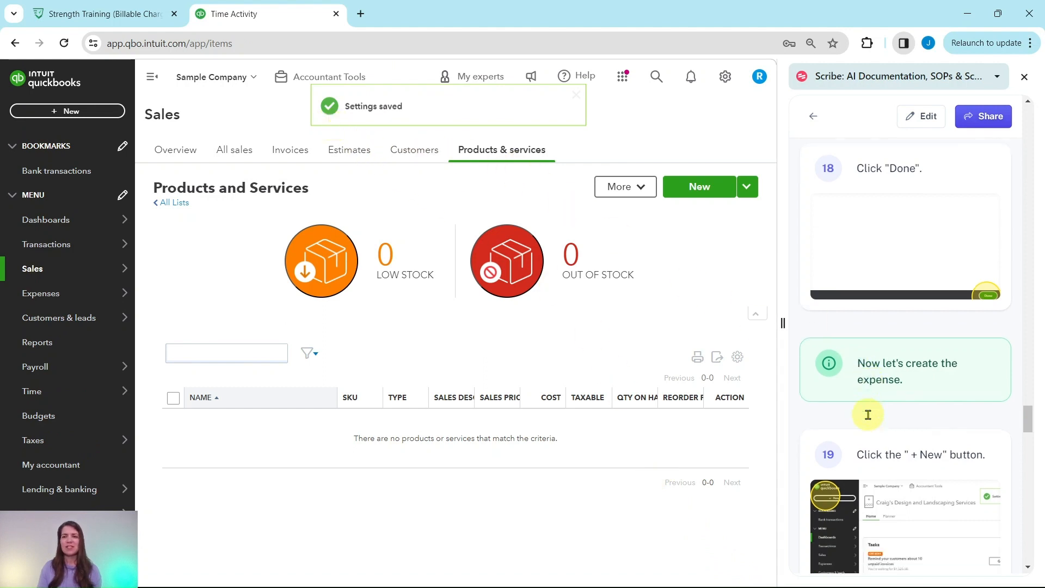
scroll(866, 411, down, 3)
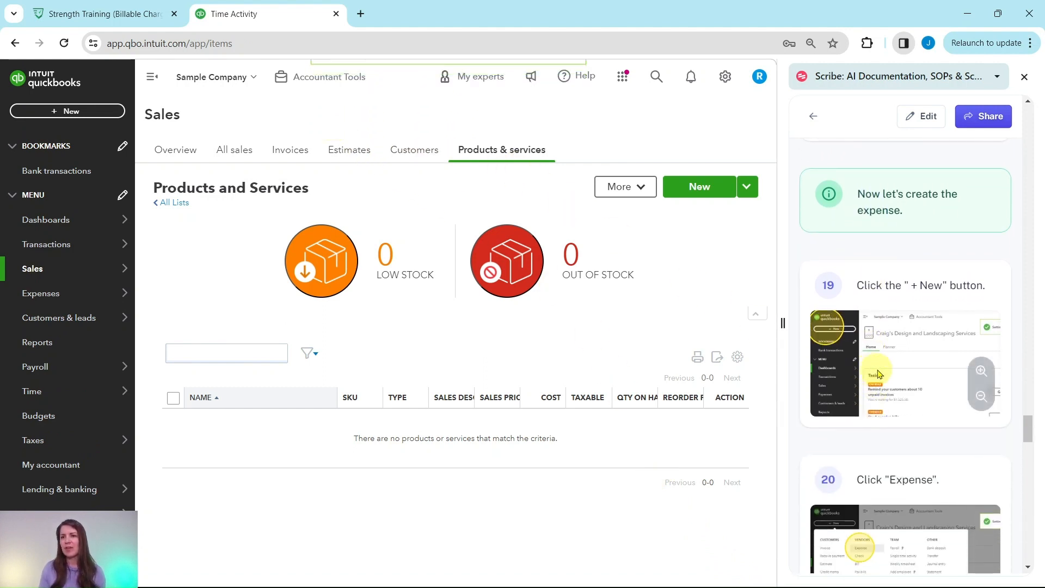
scroll(903, 375, down, 1)
scroll(904, 375, down, 1)
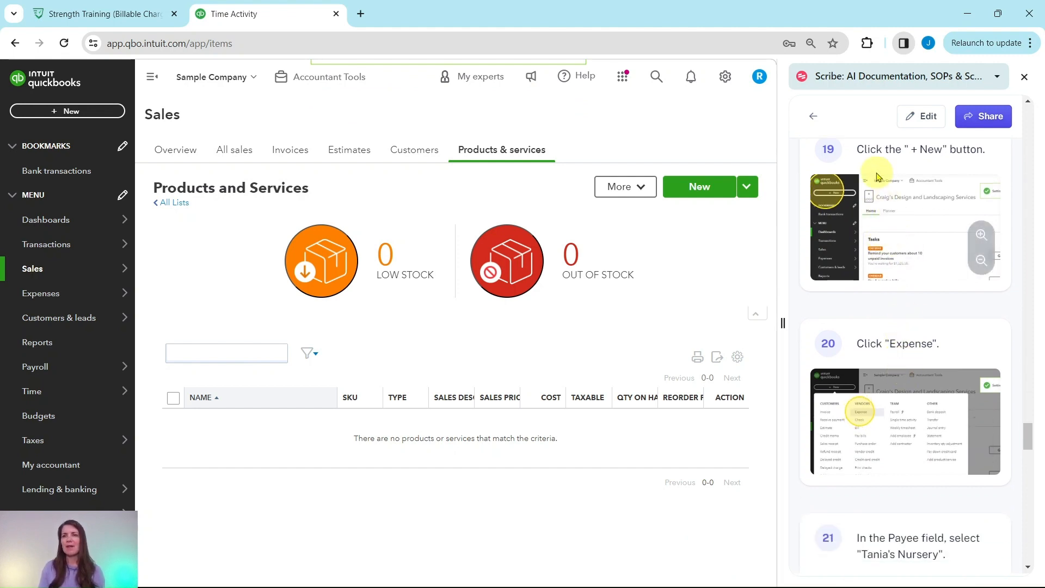
scroll(879, 243, up, 1)
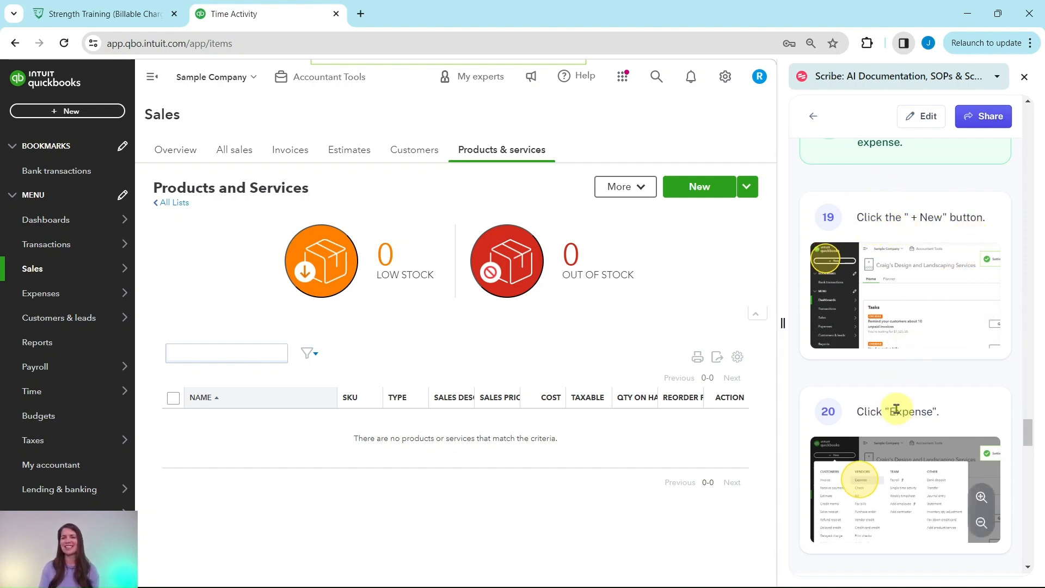
click(68, 113)
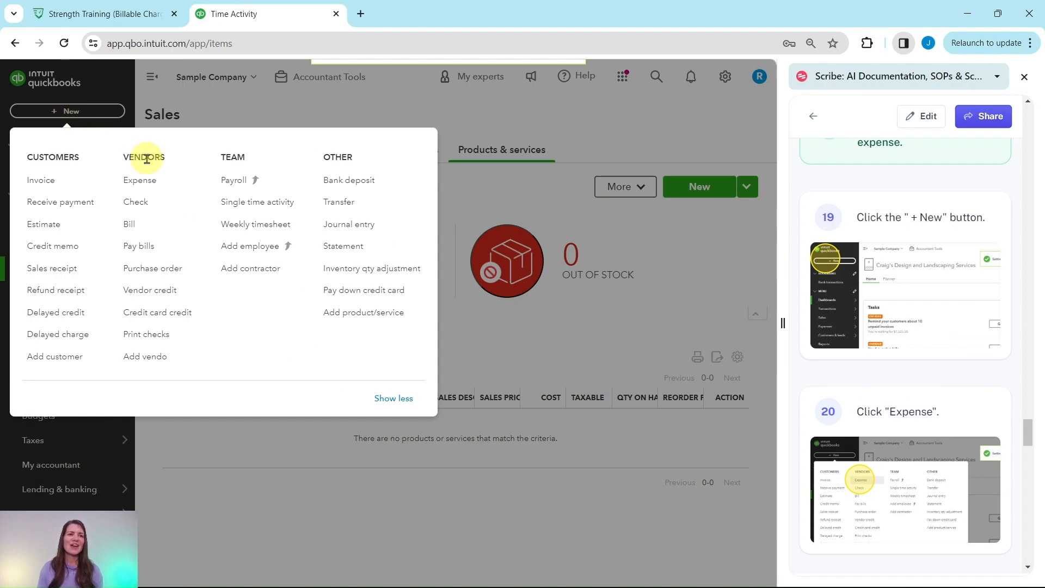
click(145, 187)
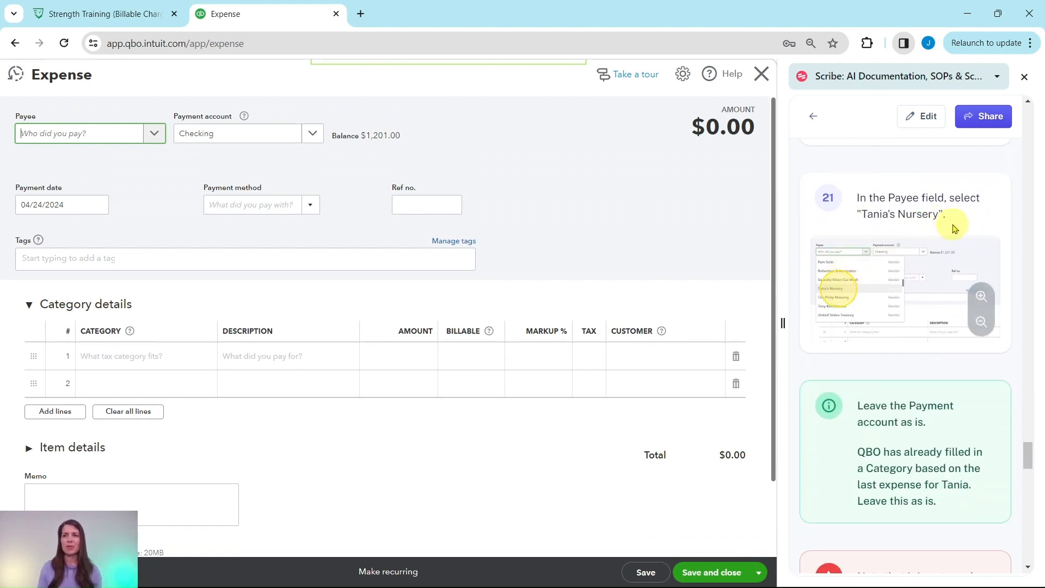
Step: Choose the vendor Tania's Nursery as the expense's payee
click(154, 140)
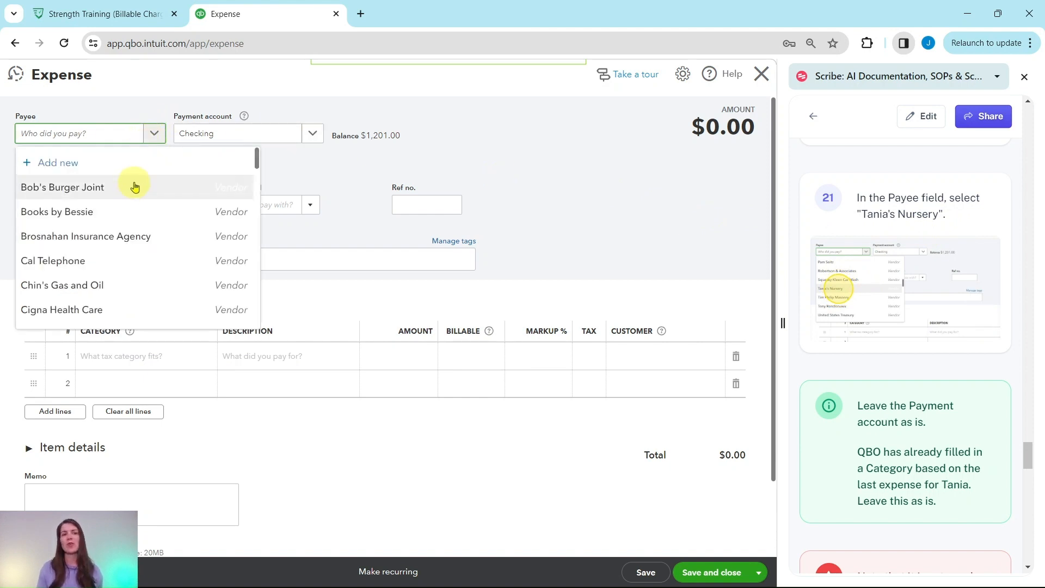
scroll(135, 186, down, 10)
scroll(128, 184, down, 3)
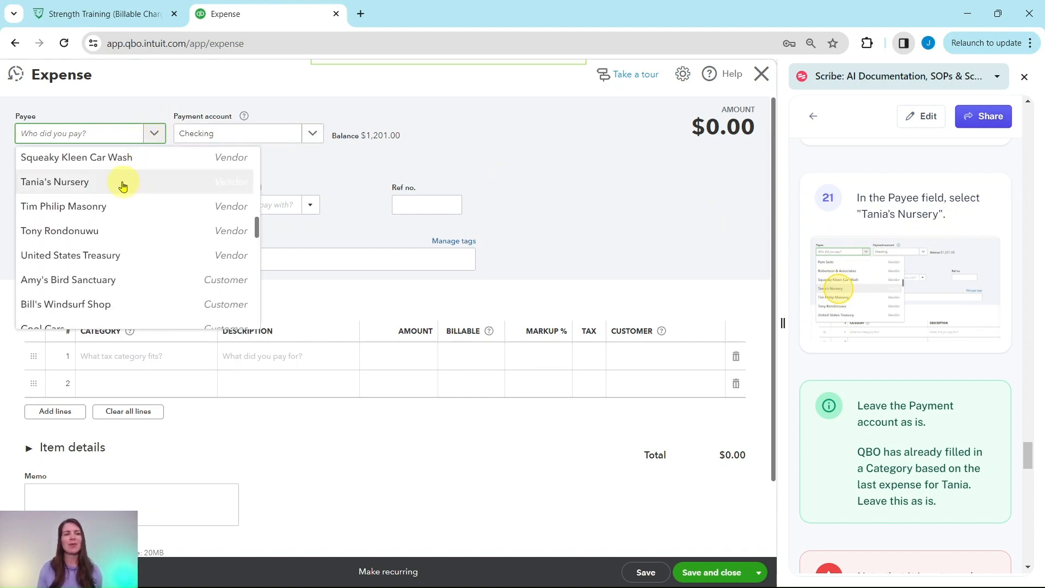
click(54, 185)
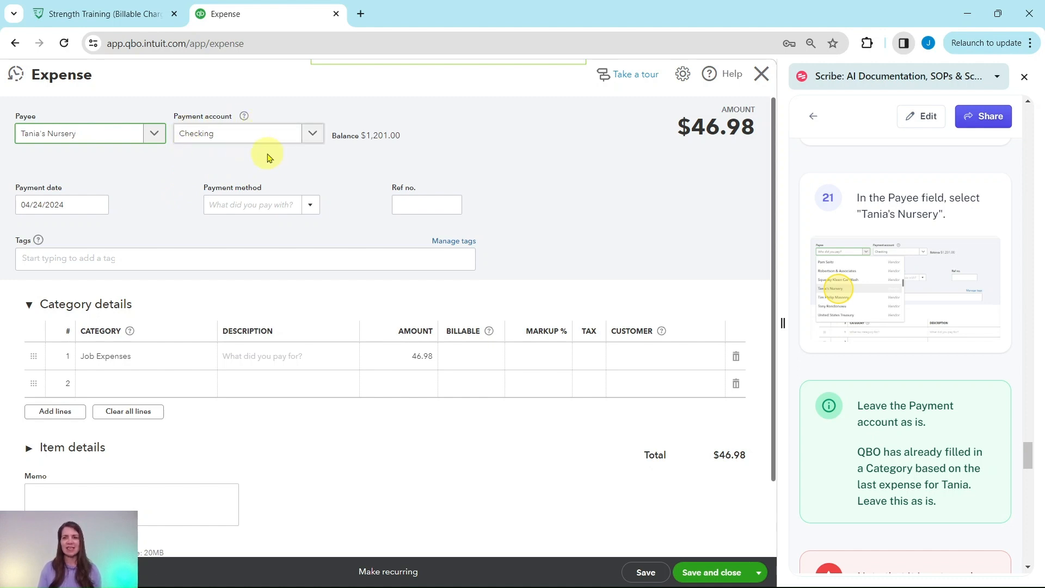
Step: Keep the prefilled payment account and category, and describe the Job Expenses line as Garden Gnome
scroll(924, 366, down, 3)
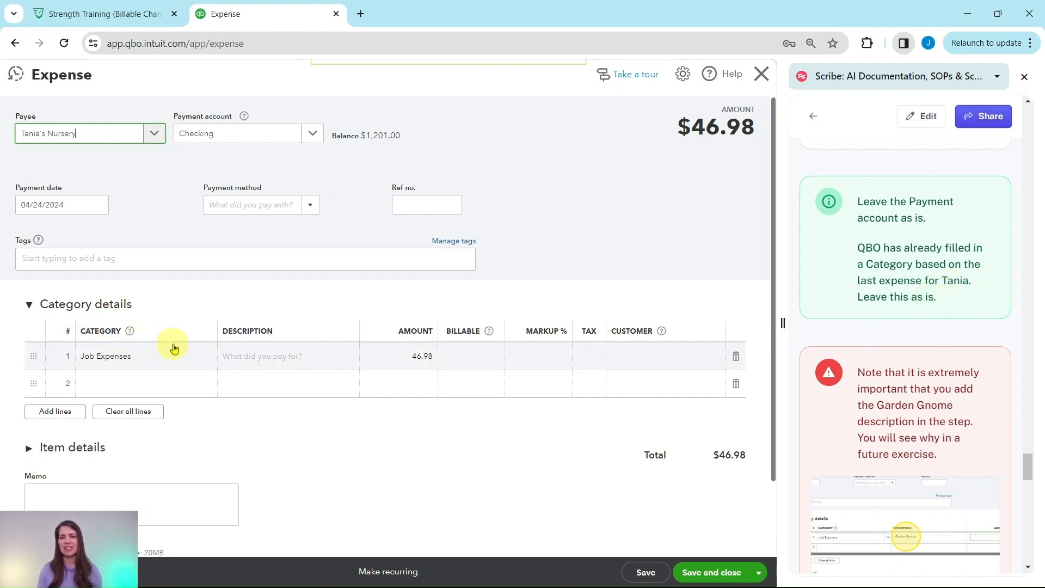
scroll(906, 460, down, 3)
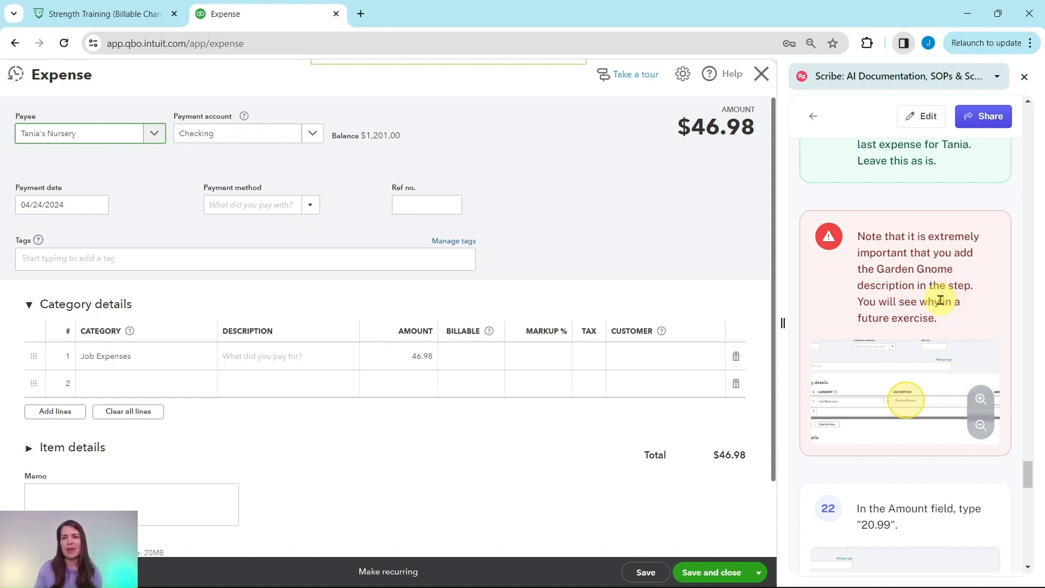
scroll(941, 300, down, 1)
click(284, 360)
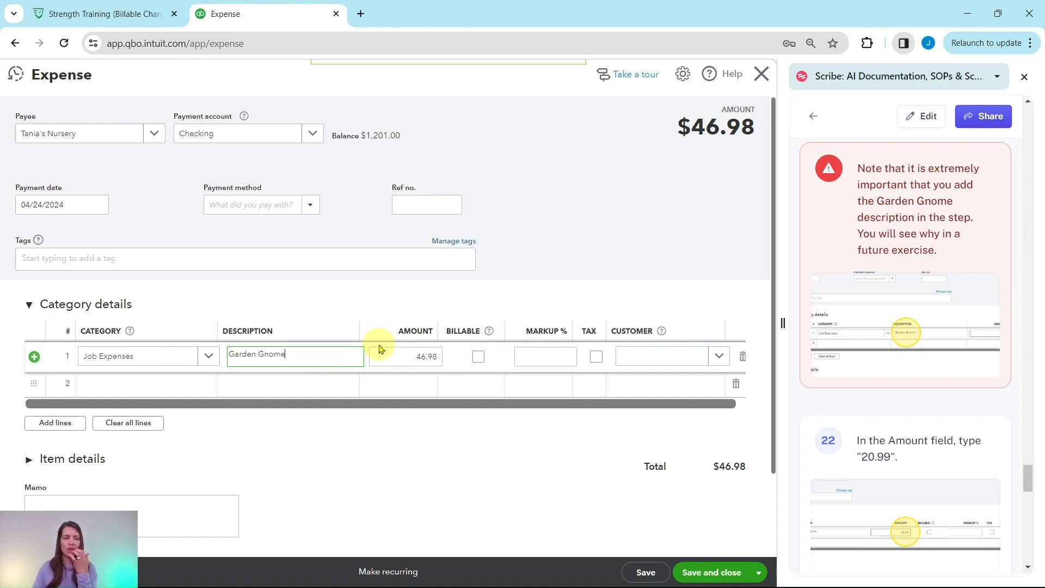
scroll(865, 416, down, 3)
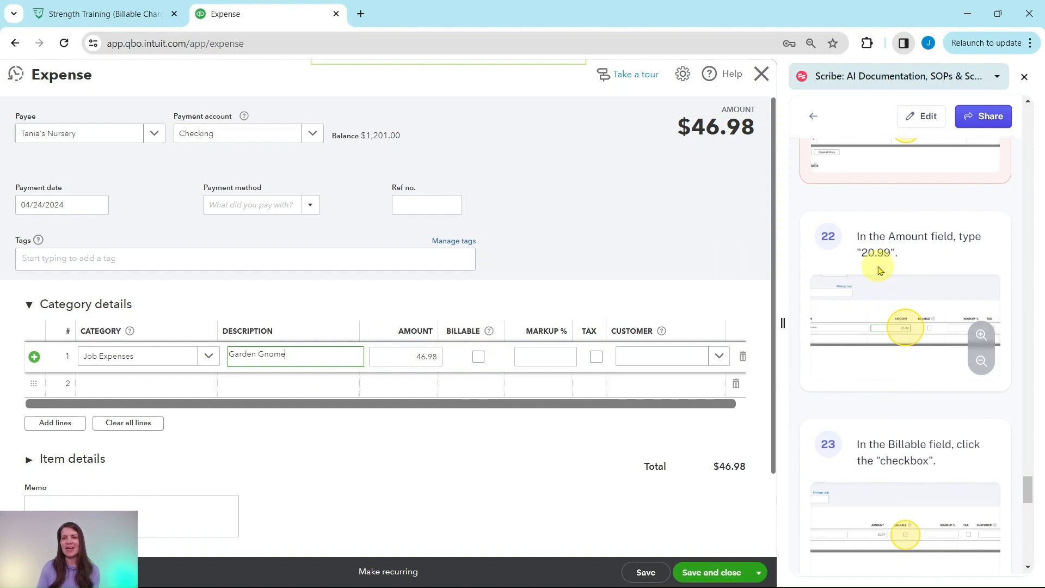
Step: Set the Garden Gnome line's amount to 20.99 and mark it as billable
double_click(433, 357)
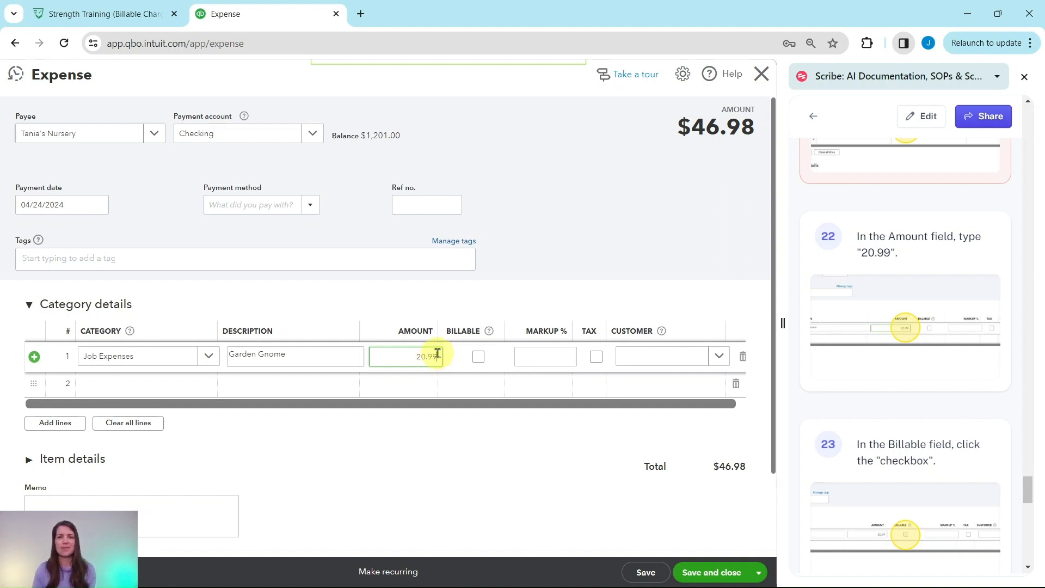
scroll(920, 399, down, 3)
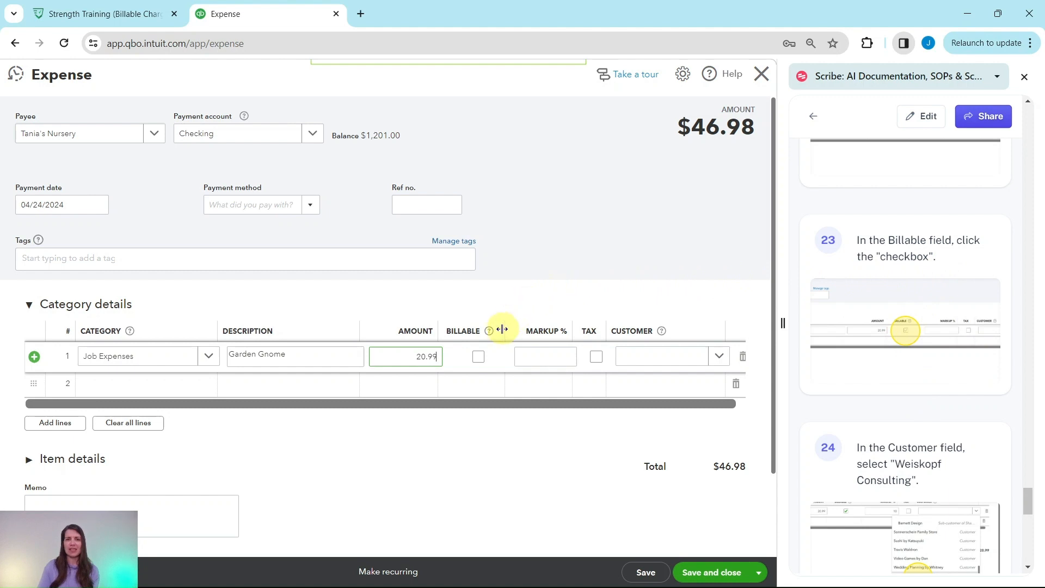
click(478, 357)
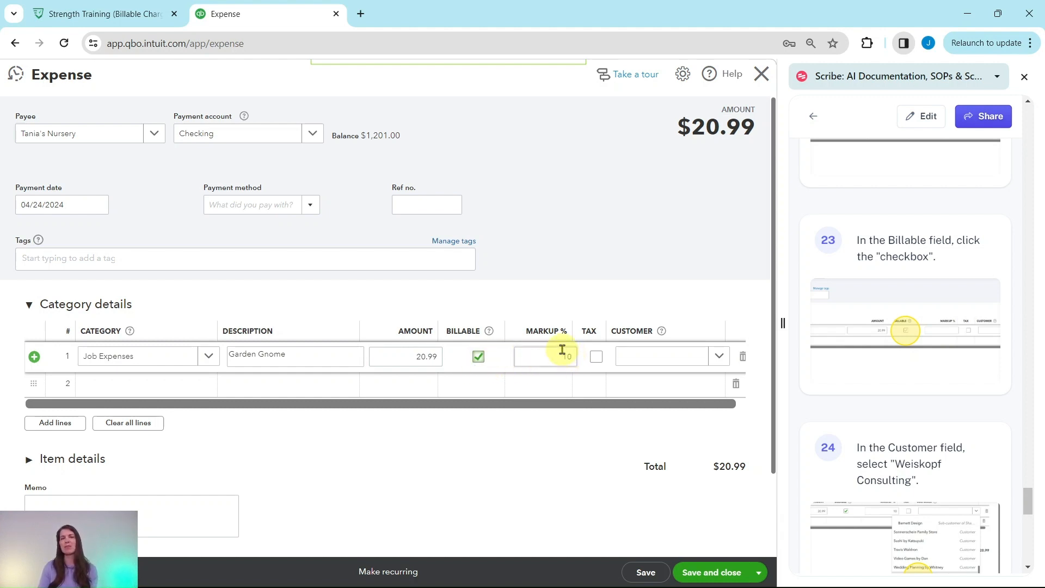
Step: Assign the Garden Gnome line to the customer Weiskopf Consulting, then save and close the expense
scroll(906, 350, down, 4)
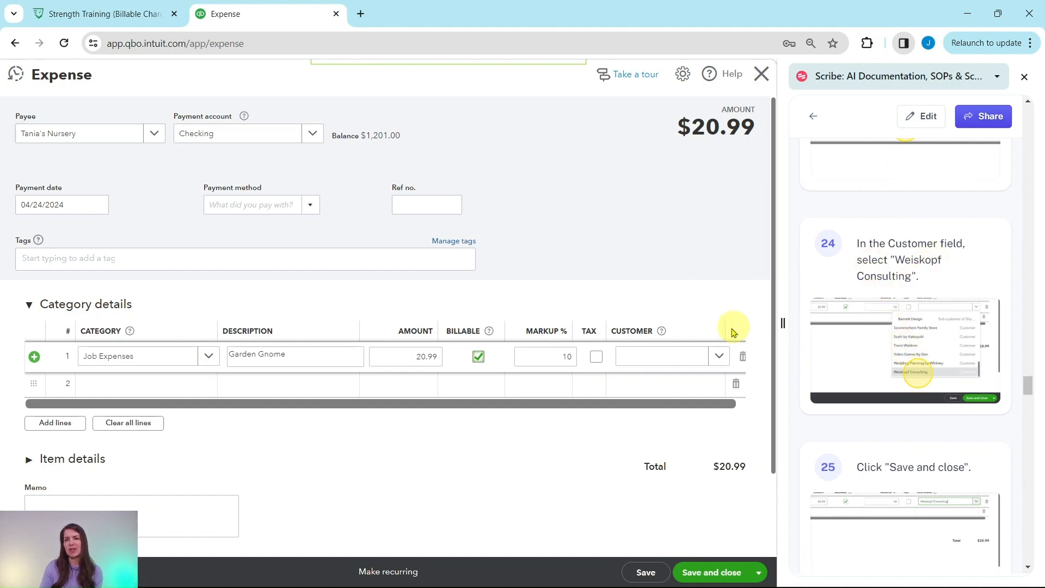
click(719, 360)
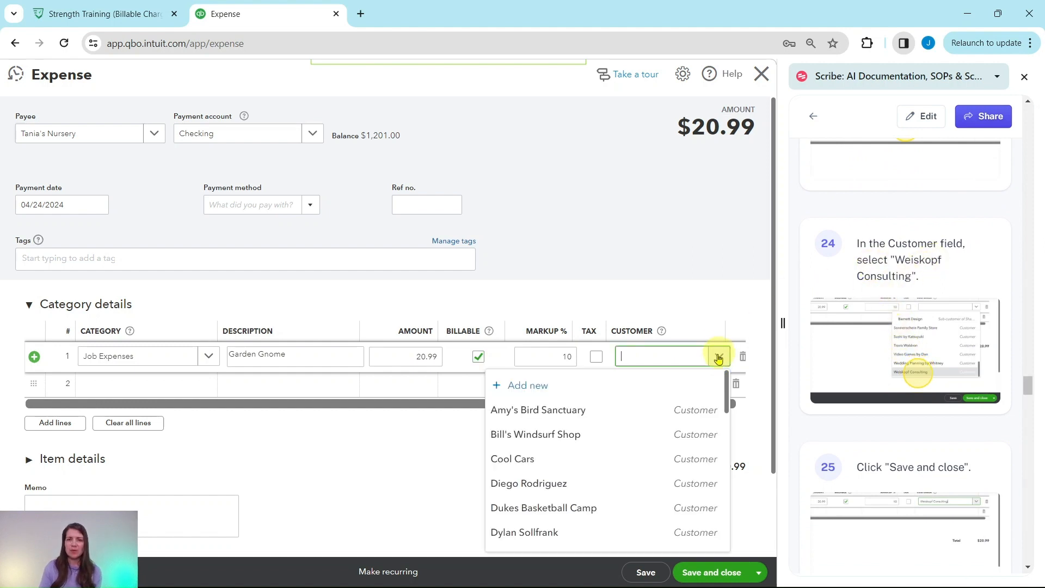
scroll(700, 390, down, 5)
scroll(694, 397, down, 4)
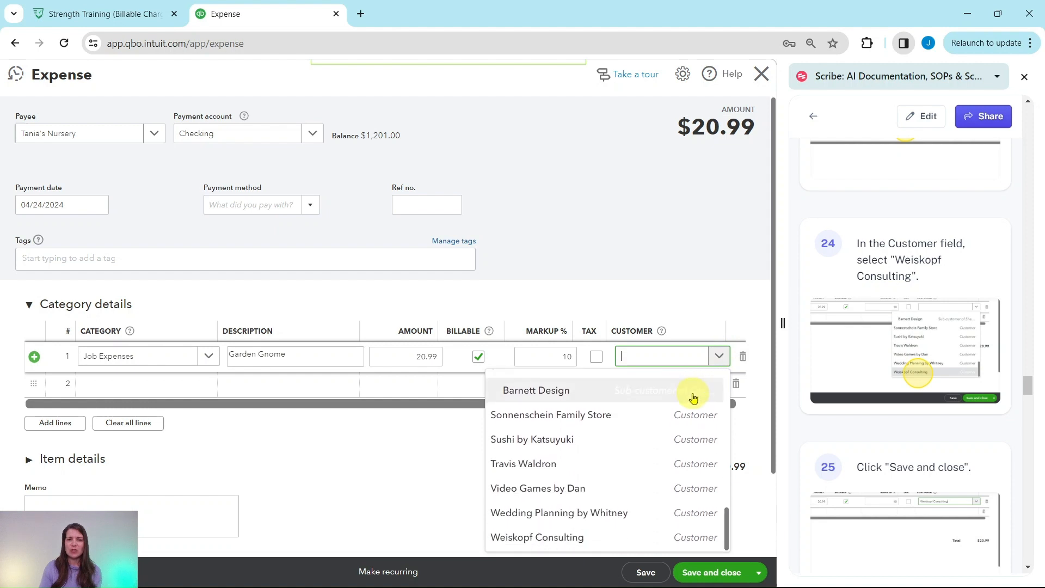
scroll(749, 410, down, 1)
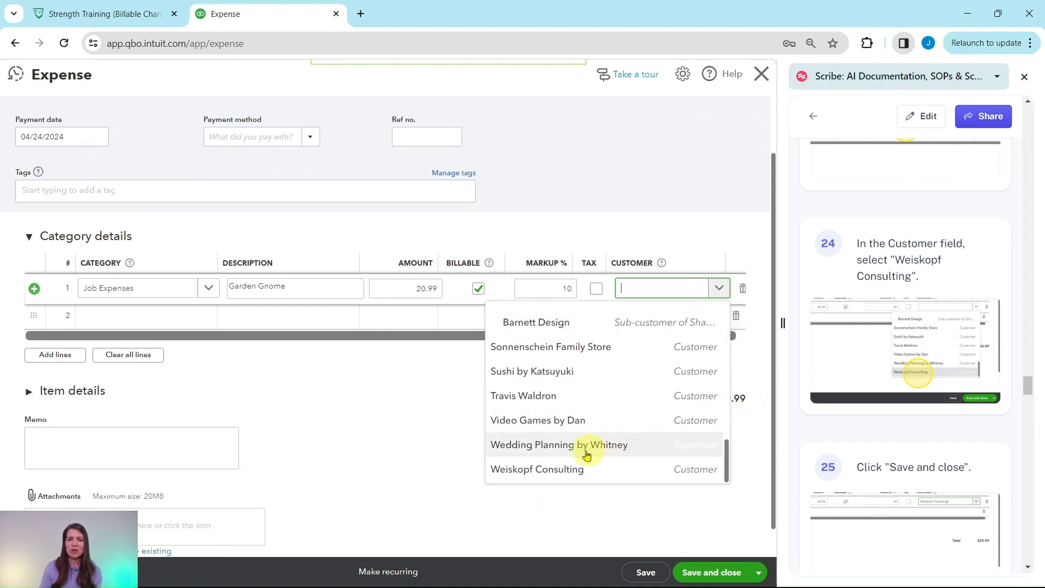
click(536, 470)
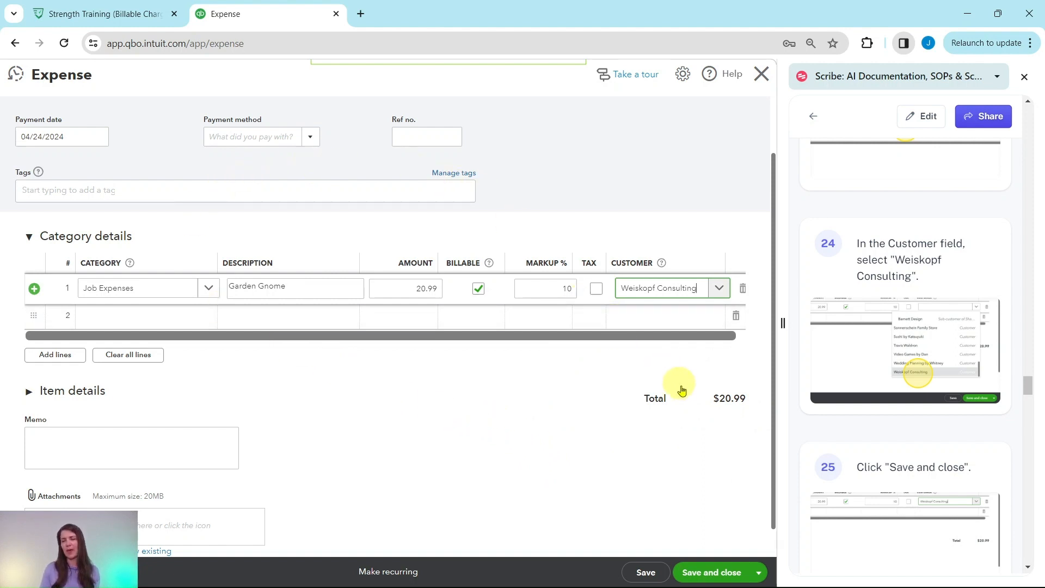
click(711, 574)
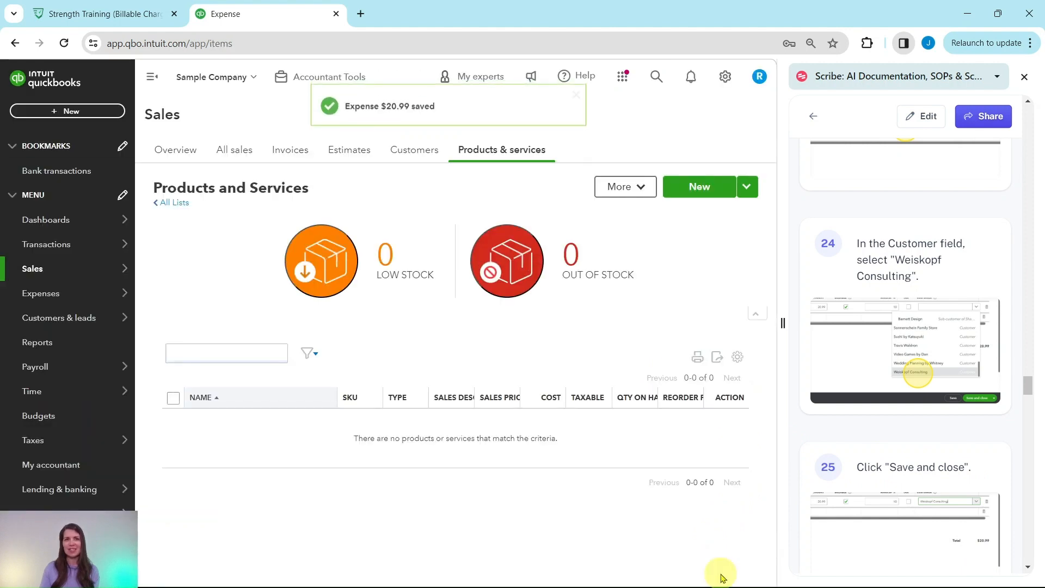
Step: Follow the guide to its Delayed Charges section and start a new delayed charge
scroll(878, 372, down, 2)
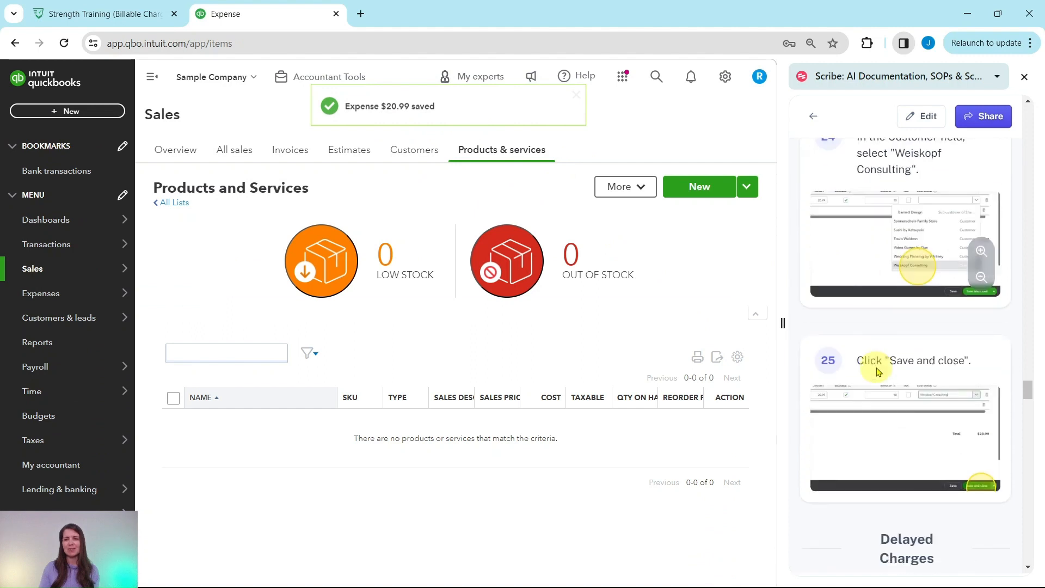
scroll(877, 370, down, 7)
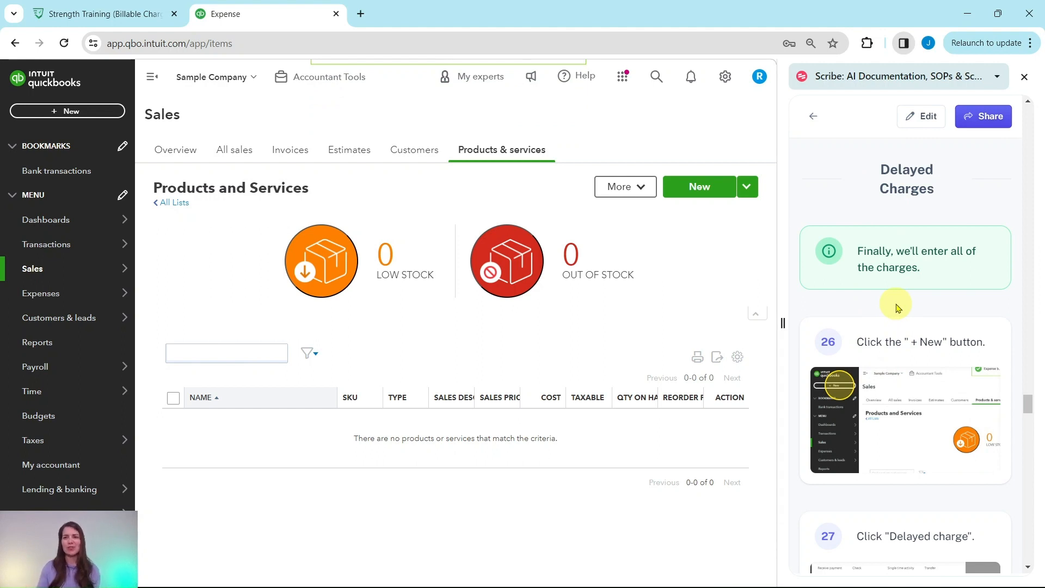
scroll(909, 294, down, 4)
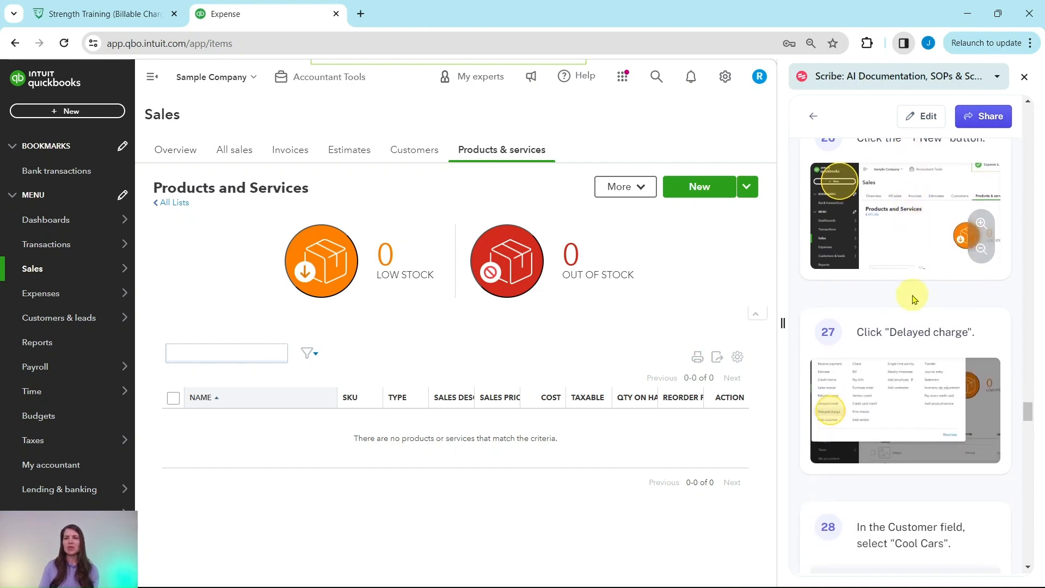
scroll(915, 296, up, 1)
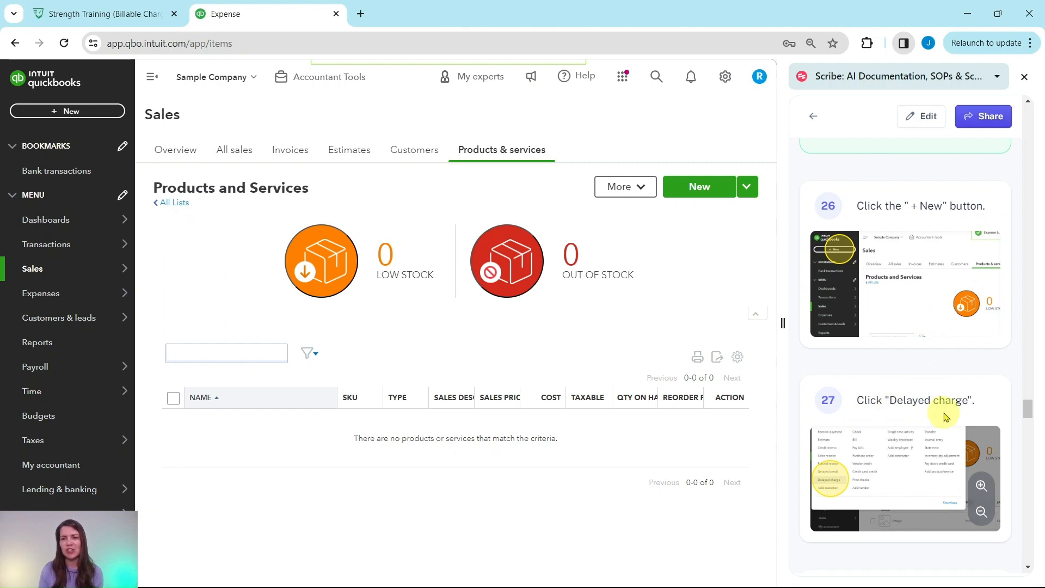
click(86, 112)
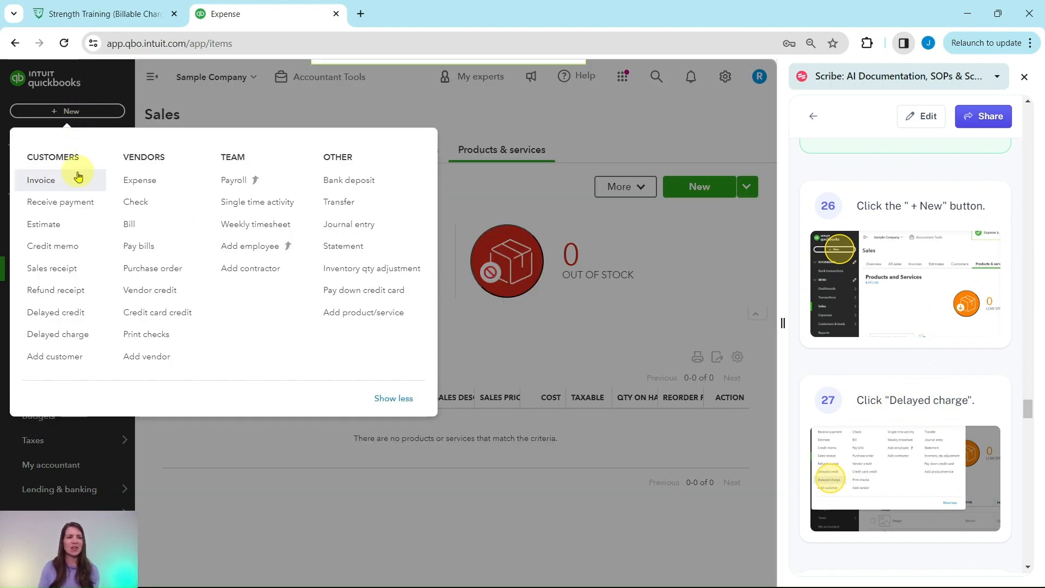
click(55, 334)
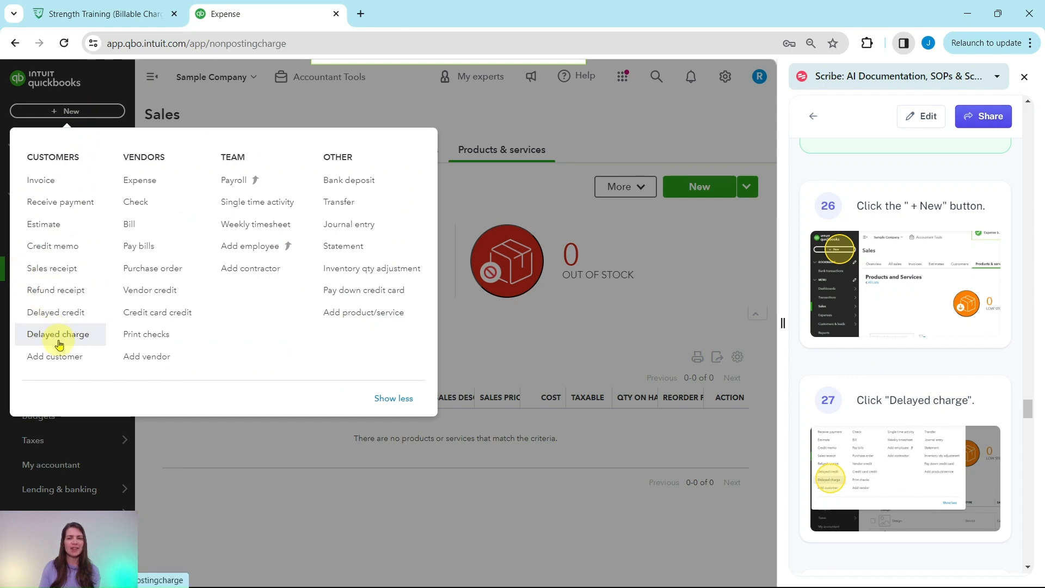
Step: Choose Cool Cars as the customer of the delayed charge
scroll(871, 207, down, 7)
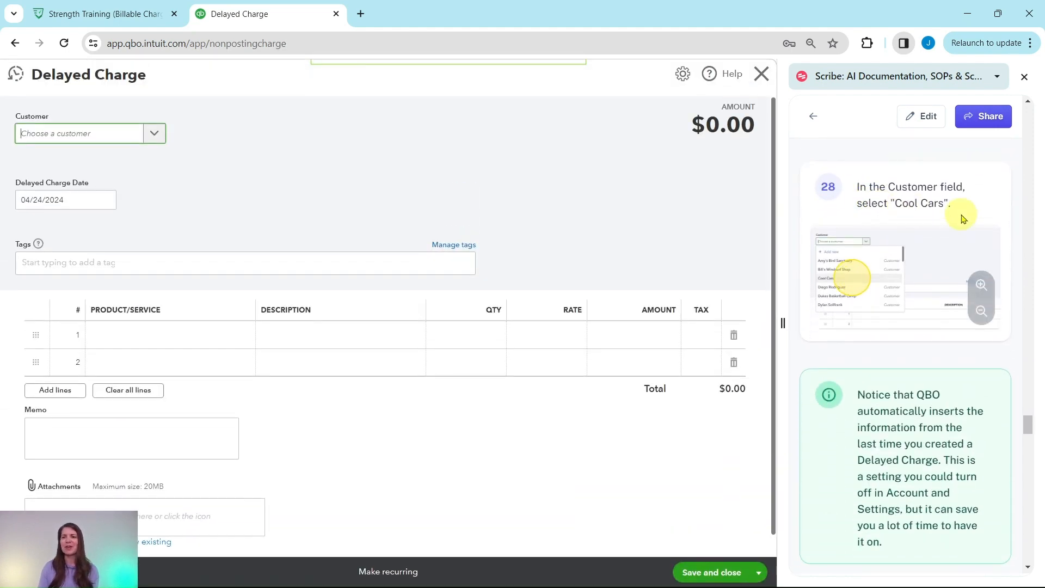
click(154, 133)
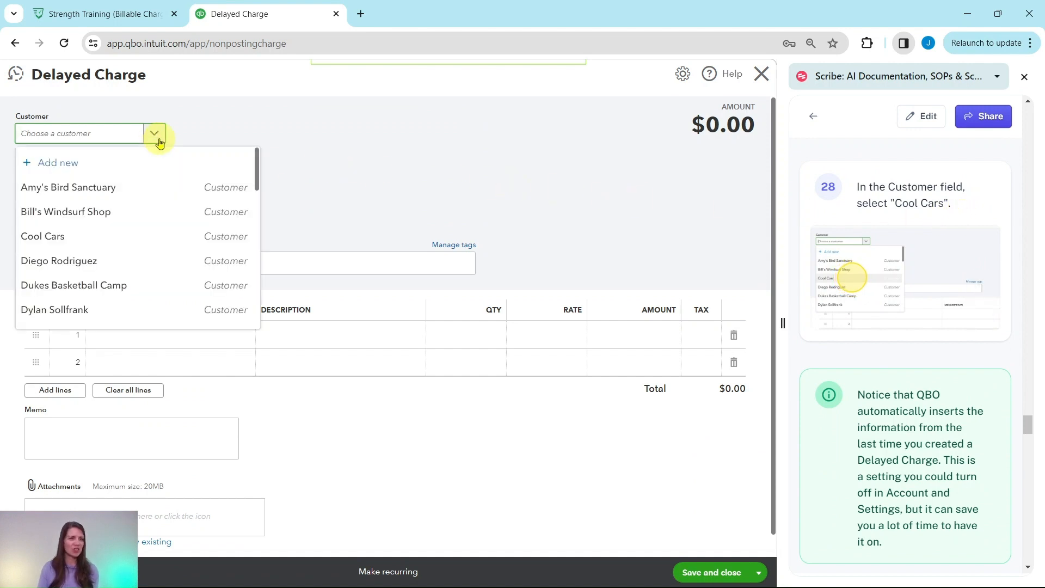
click(39, 246)
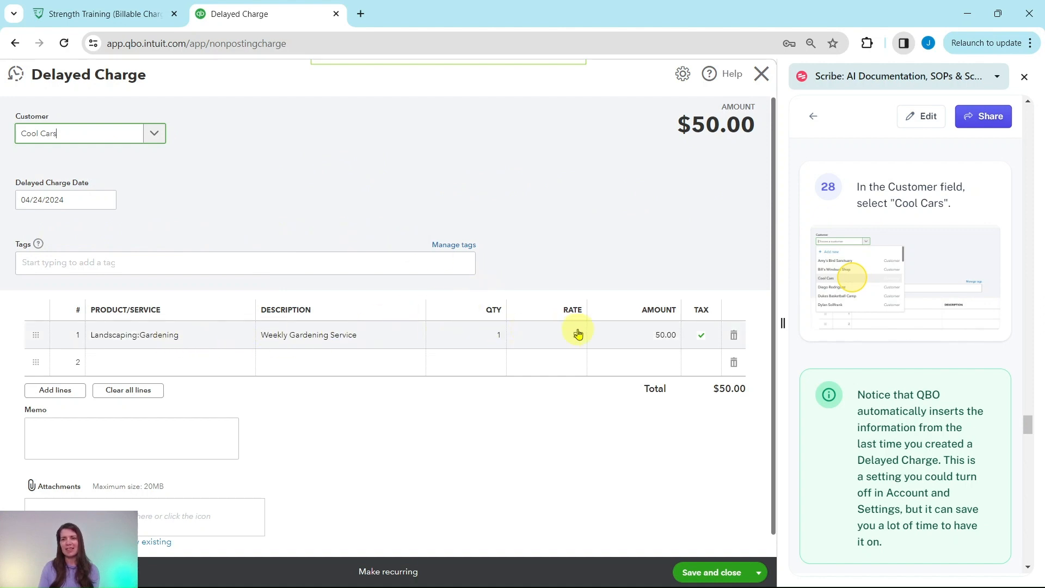
Step: Keep the prefilled weekly gardening line for Cool Cars, save the delayed charge and start another one
scroll(898, 354, down, 3)
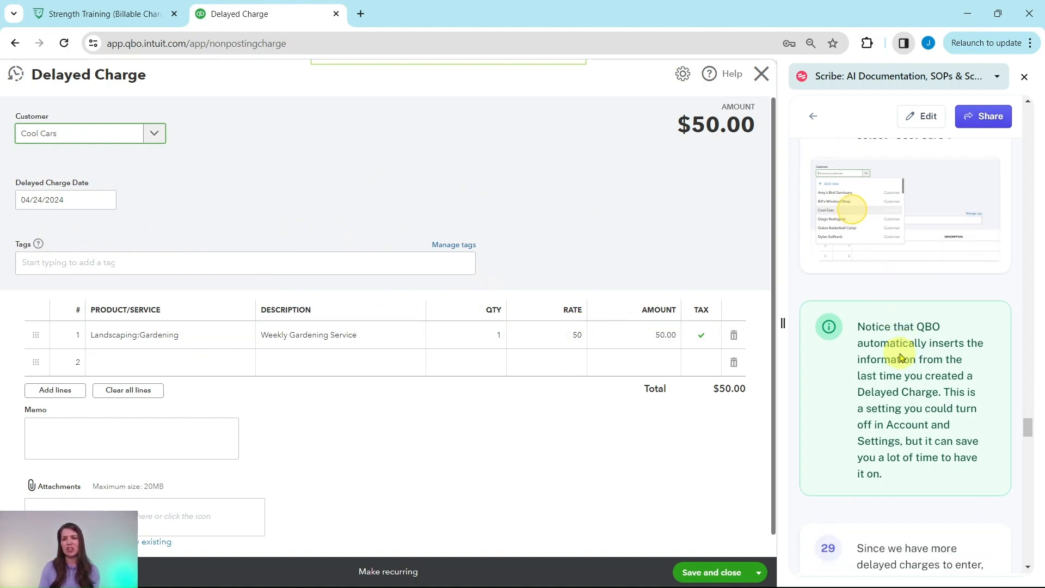
scroll(904, 360, down, 2)
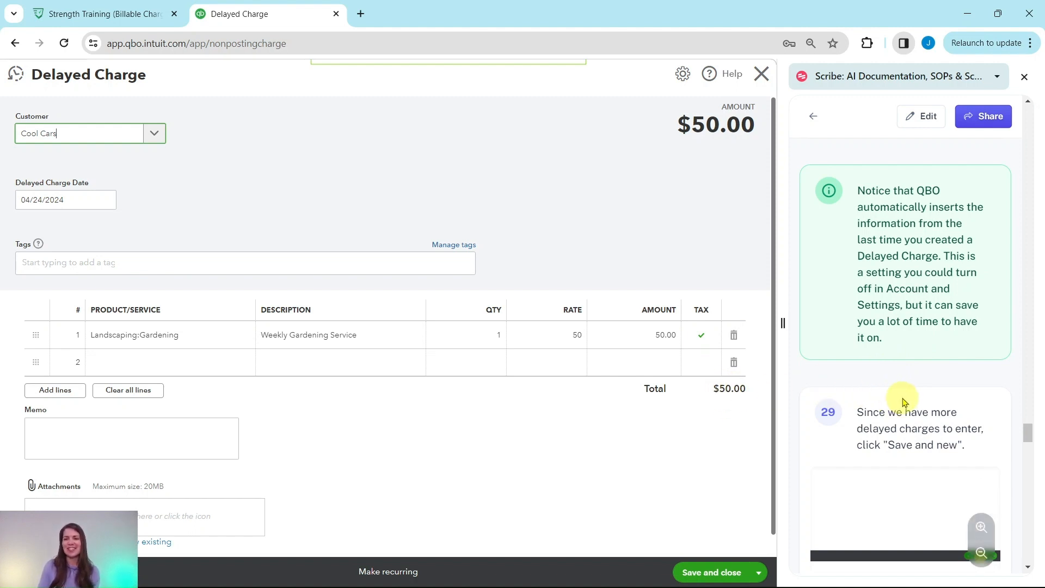
scroll(901, 401, down, 3)
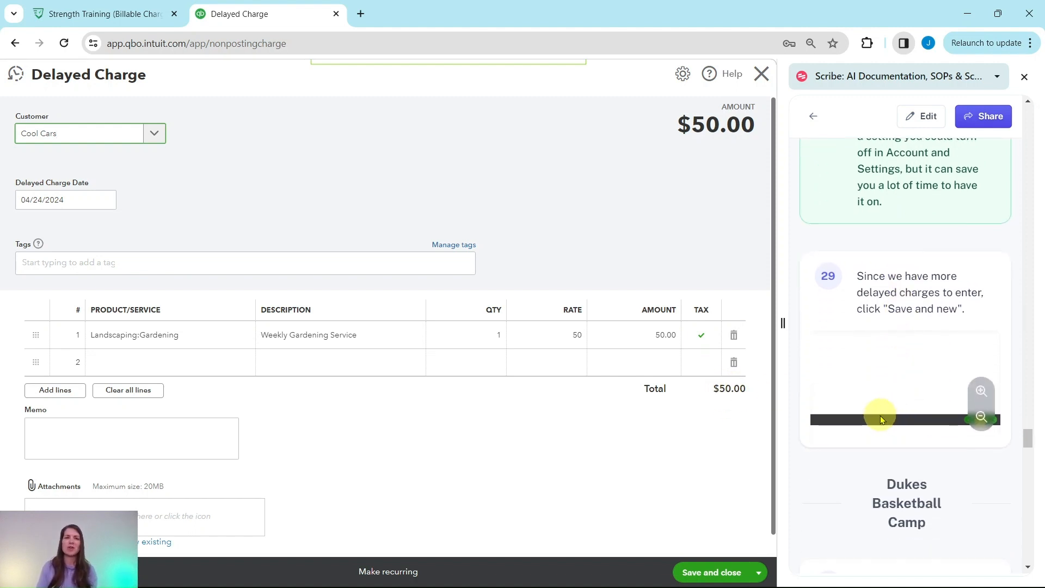
click(760, 575)
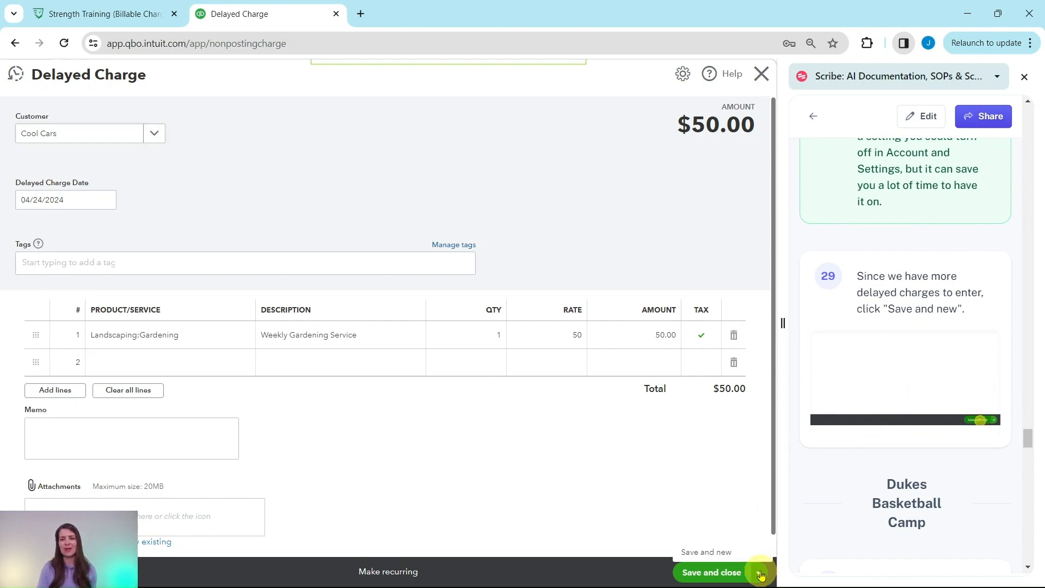
click(708, 553)
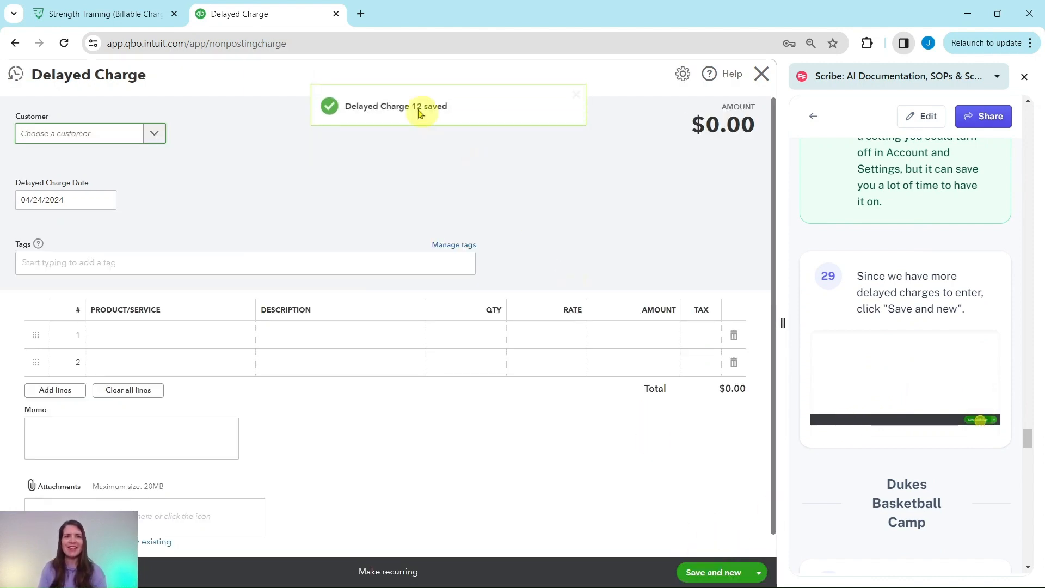
Step: Choose Dukes Basketball Camp as the customer of the second delayed charge
scroll(926, 291, down, 3)
scroll(941, 294, down, 3)
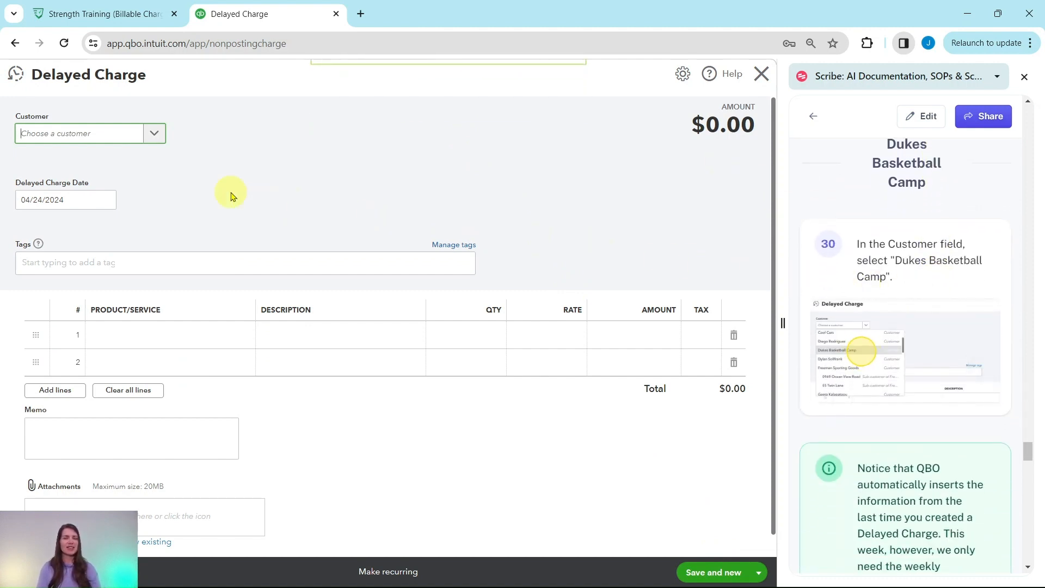
click(60, 140)
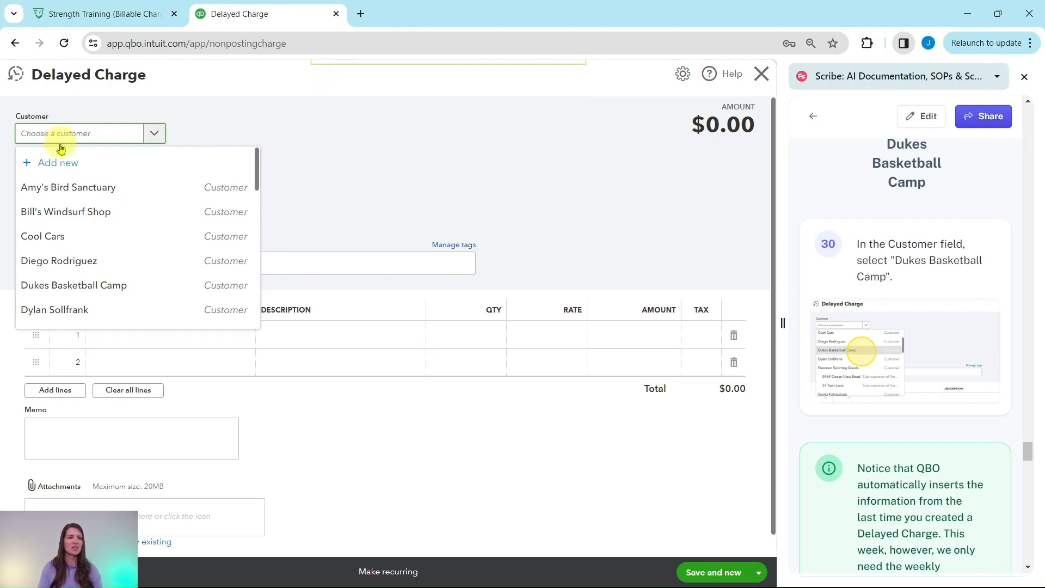
click(71, 284)
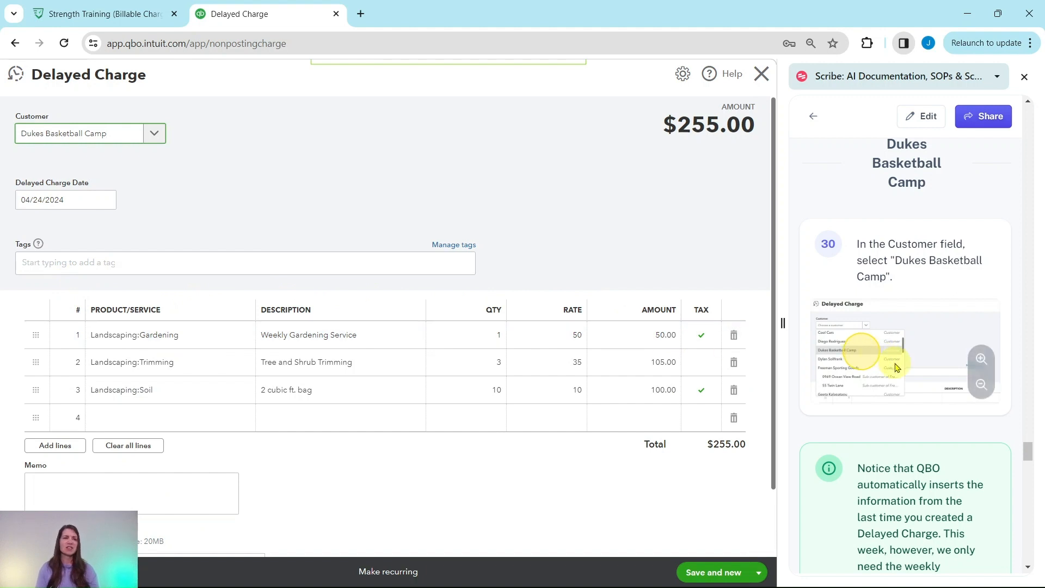
Step: Delete the Landscaping:Trimming and Landscaping:Soil lines from the Dukes Basketball Camp charge, keeping only the weekly gardening line
scroll(898, 368, down, 4)
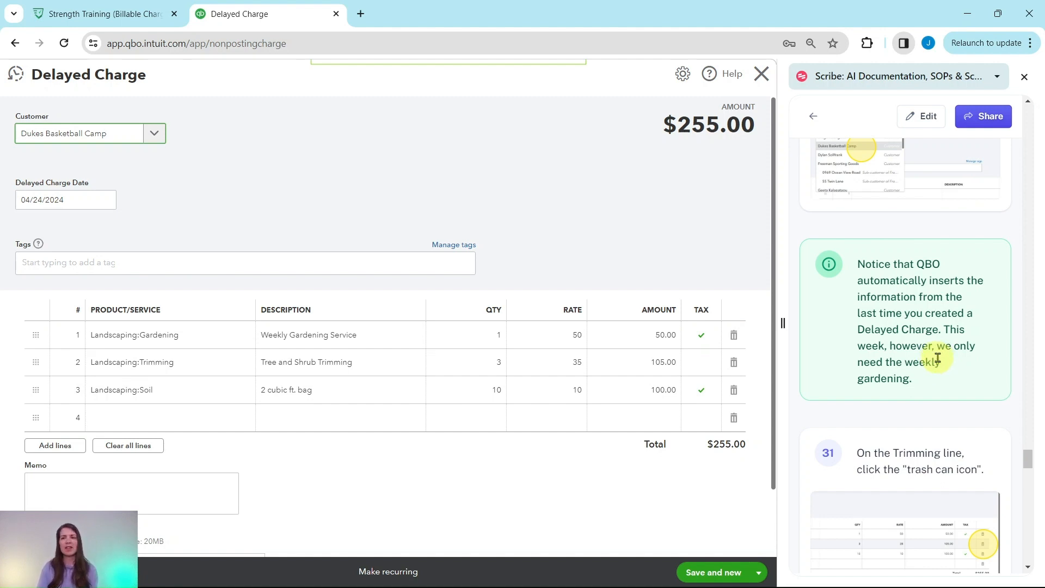
scroll(936, 357, down, 4)
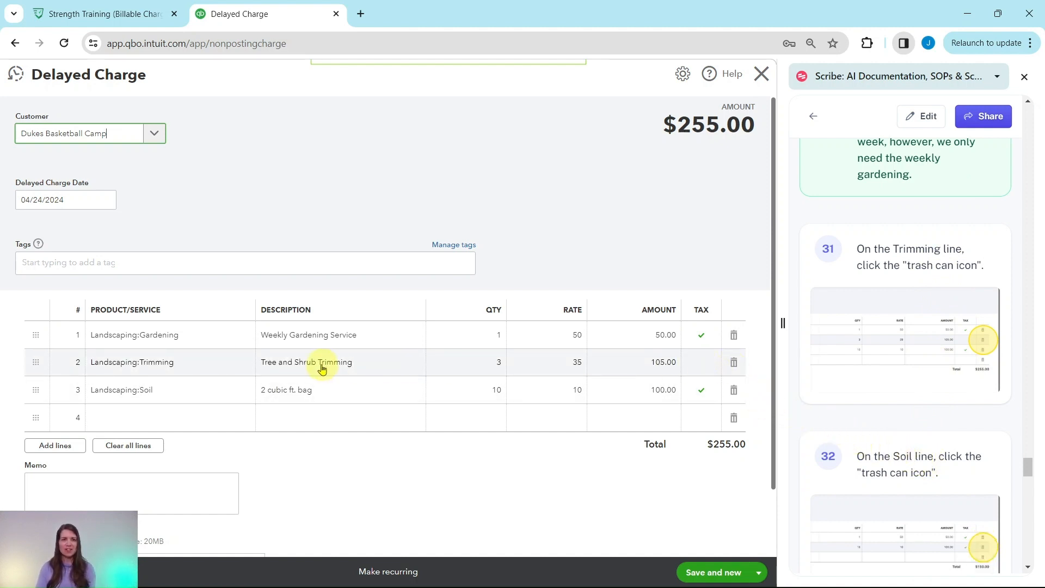
click(734, 363)
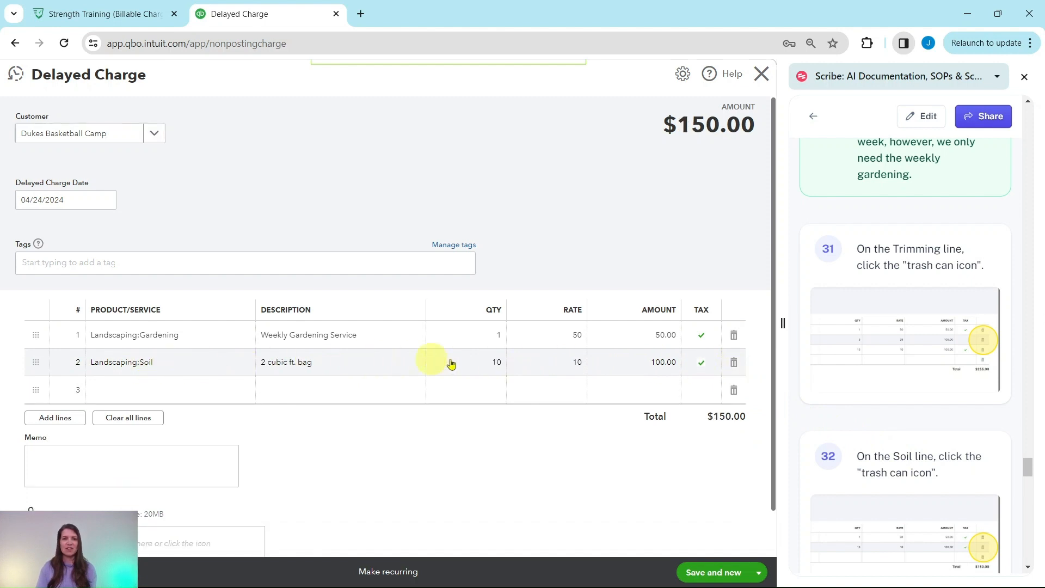
click(734, 363)
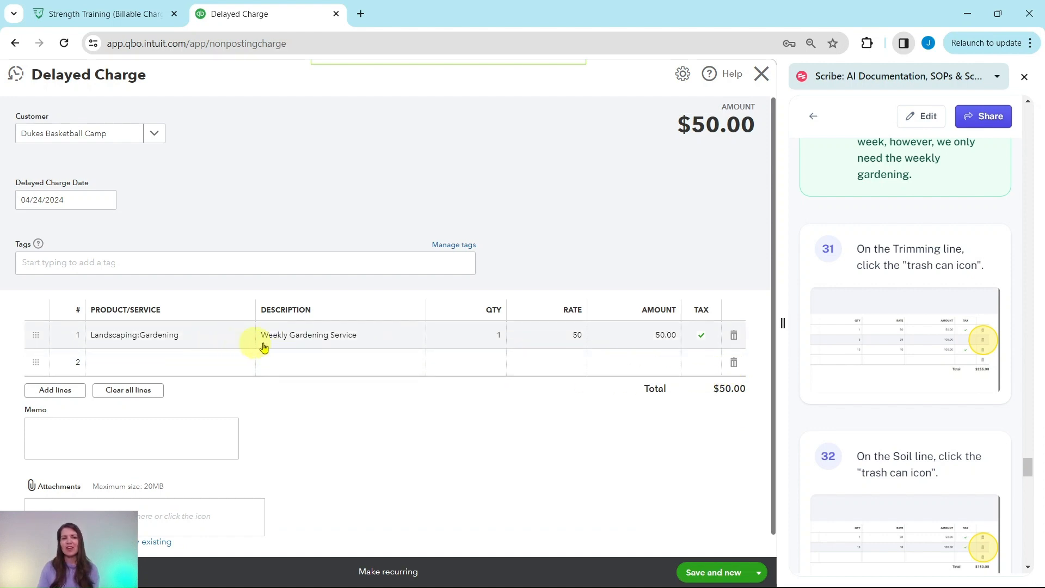
Step: Save the Dukes Basketball Camp delayed charge and start another one
scroll(931, 375, down, 7)
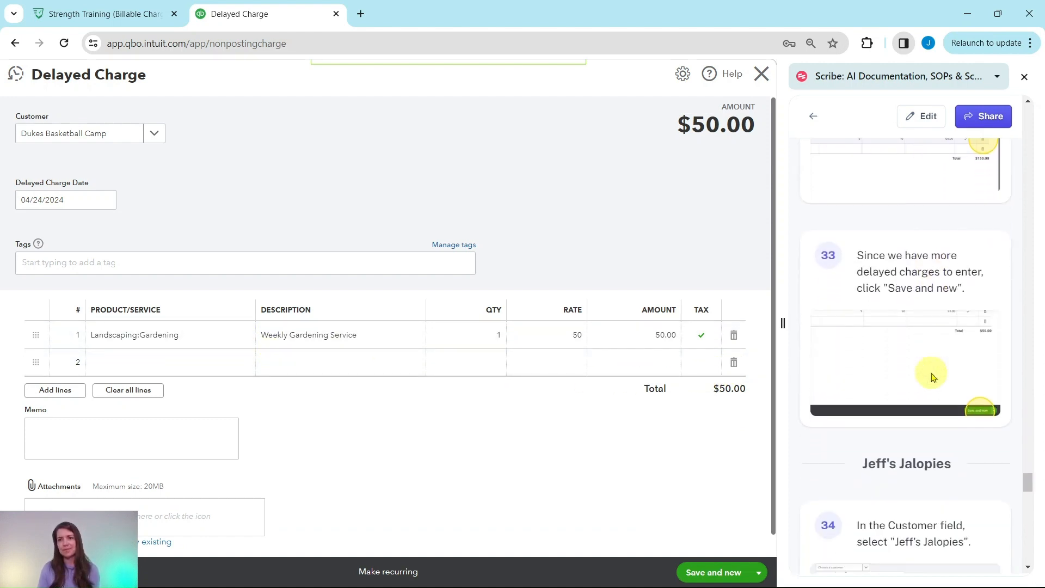
scroll(947, 376, down, 1)
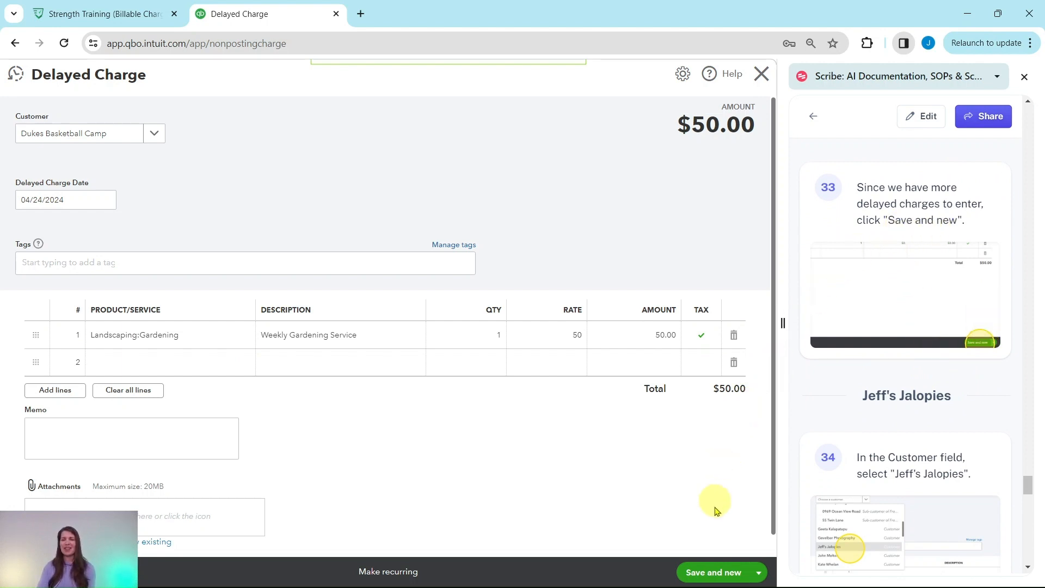
click(710, 572)
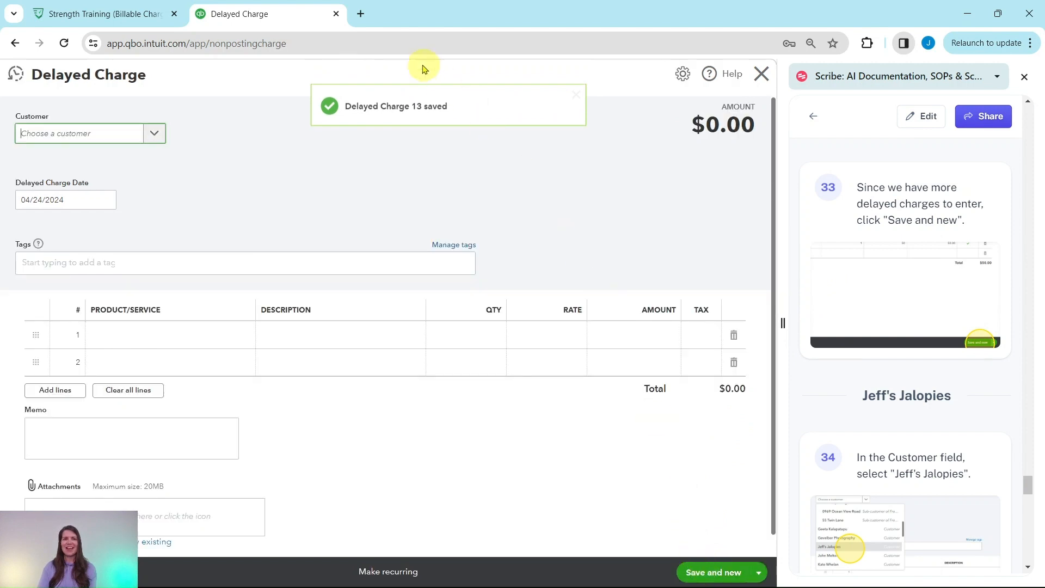
Step: Enter a delayed charge for Jeff's Jalopies with the prefilled weekly gardening line, save it and start another one
scroll(893, 338, down, 5)
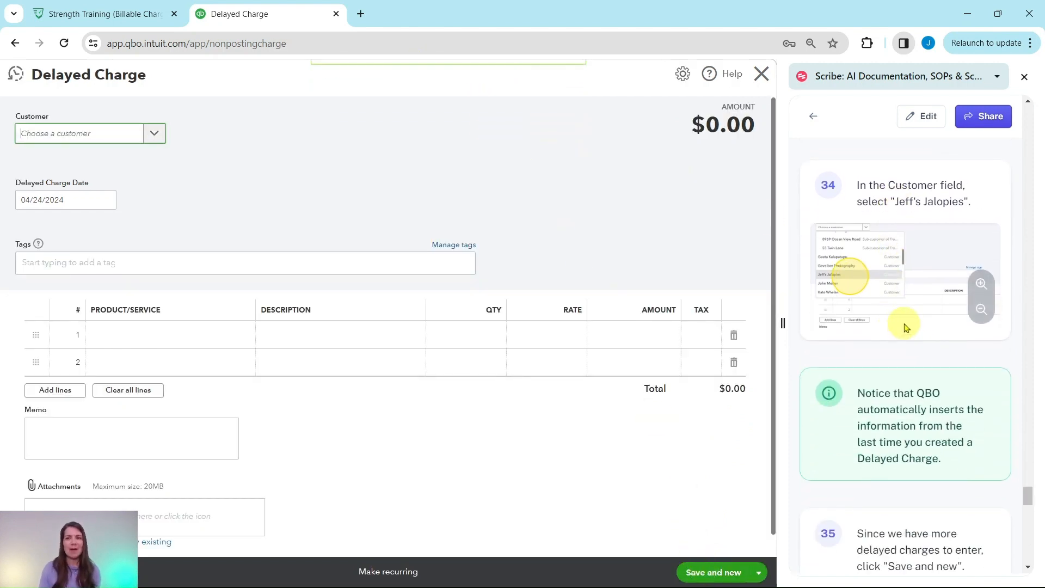
click(151, 141)
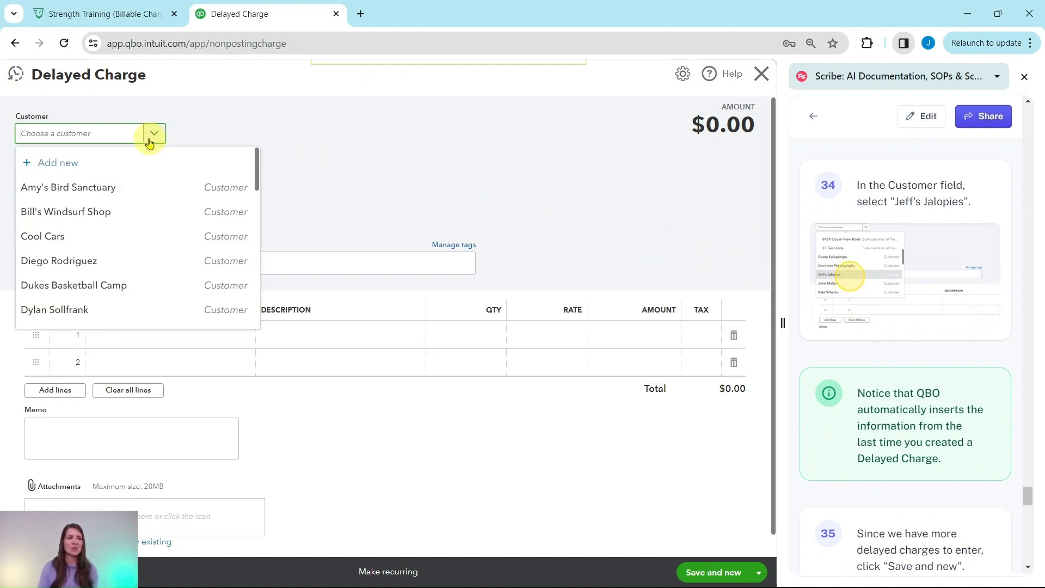
scroll(136, 170, down, 5)
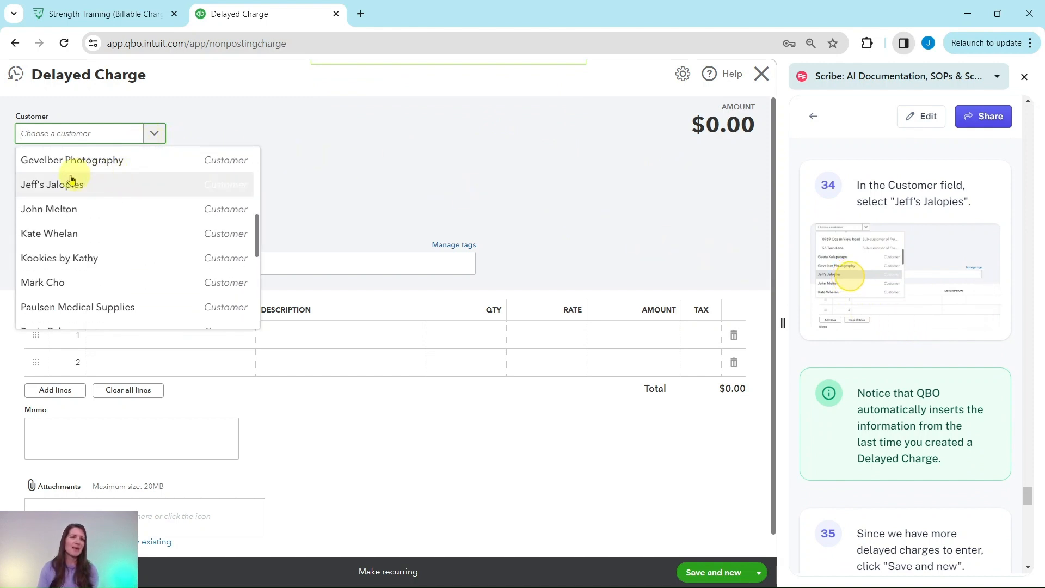
click(54, 187)
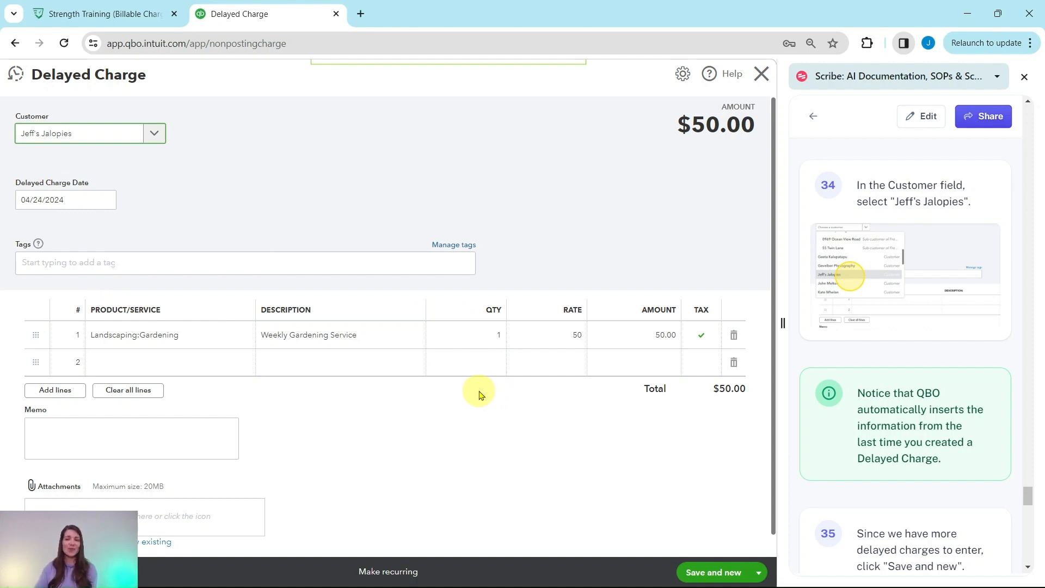
scroll(893, 365, down, 5)
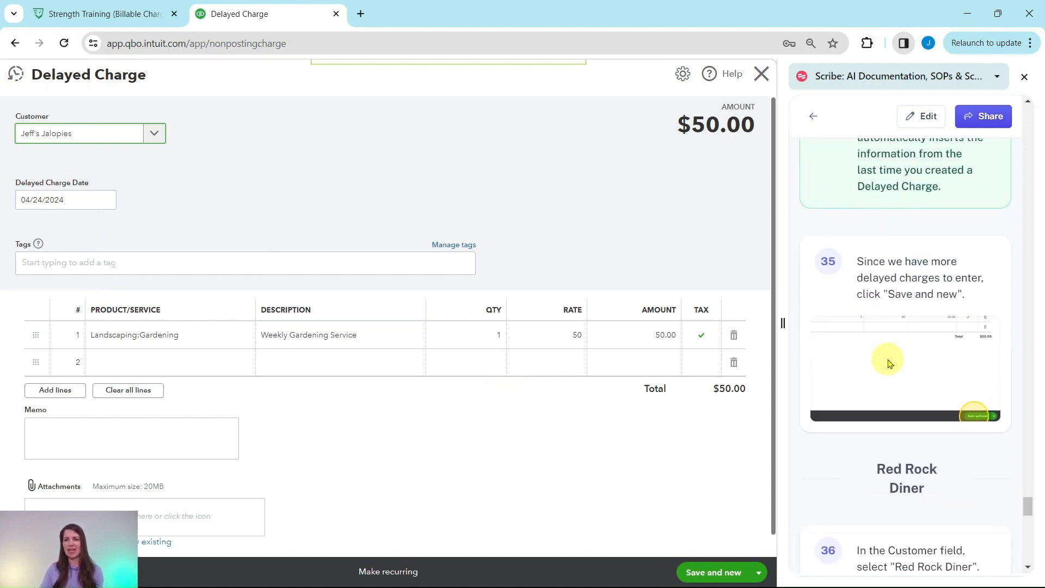
click(726, 575)
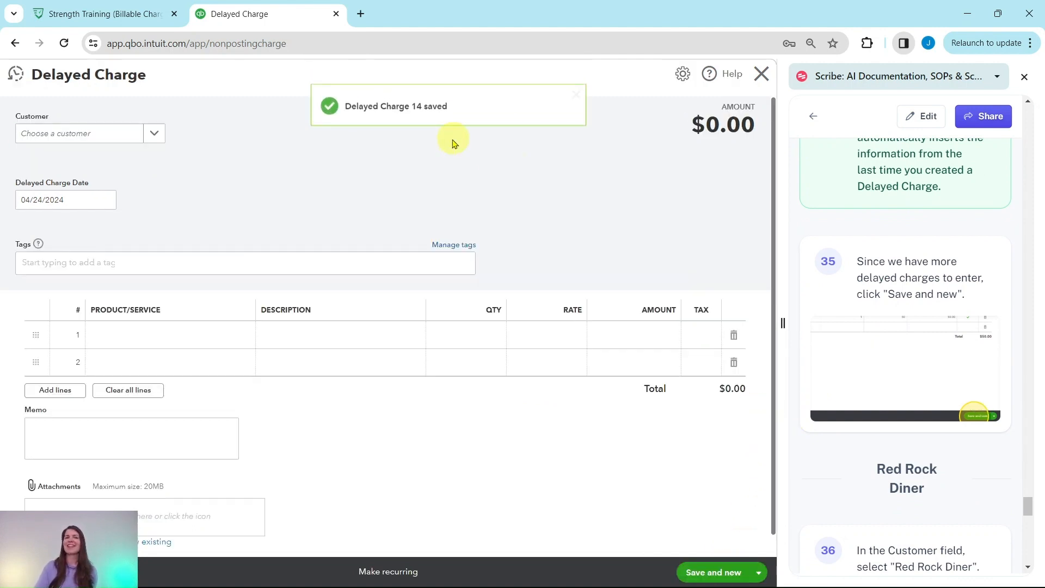
Step: Choose Red Rock Diner as the customer of the new delayed charge
scroll(933, 261, down, 4)
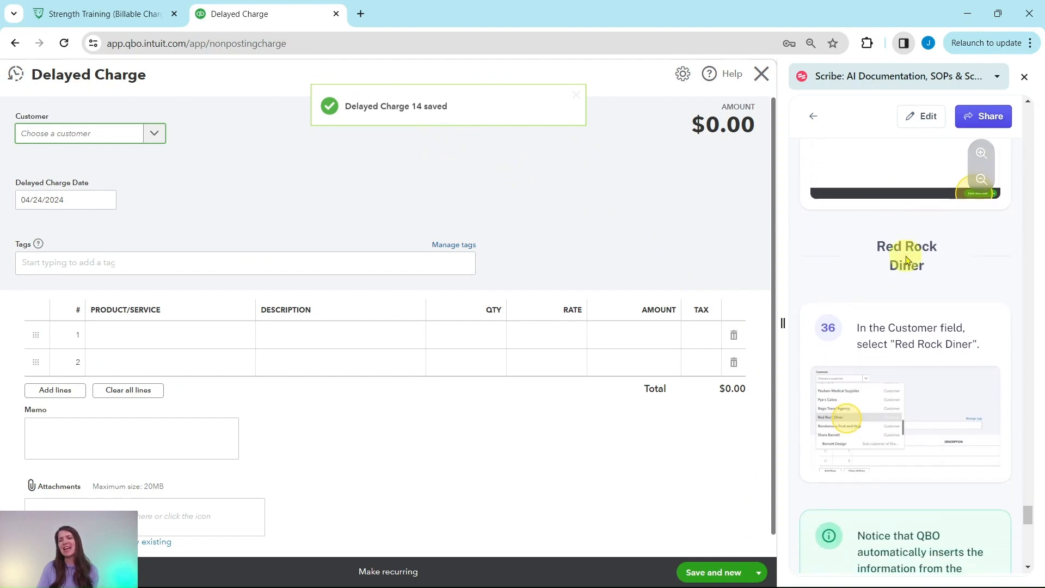
scroll(907, 260, down, 1)
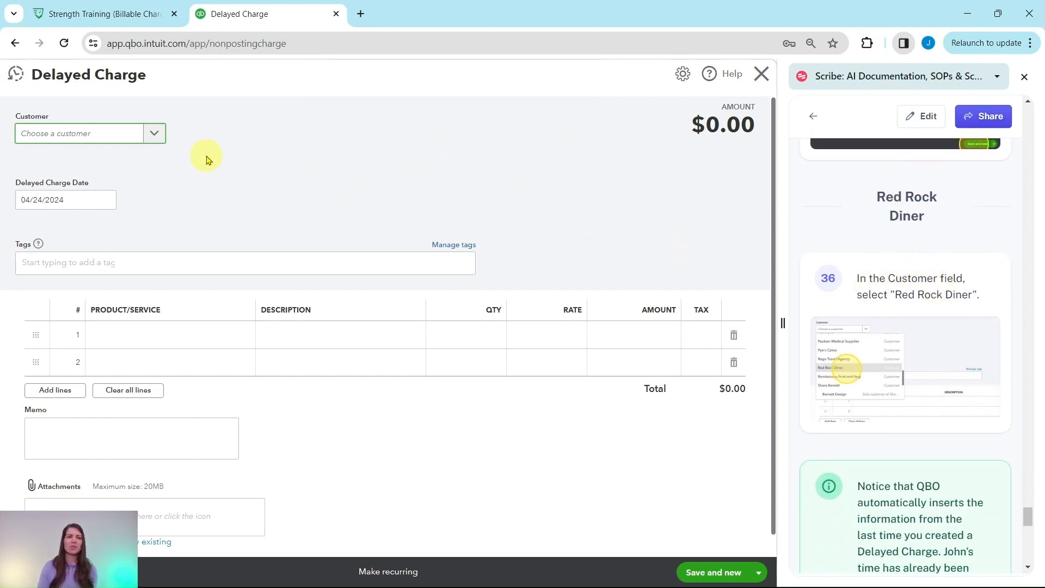
click(135, 138)
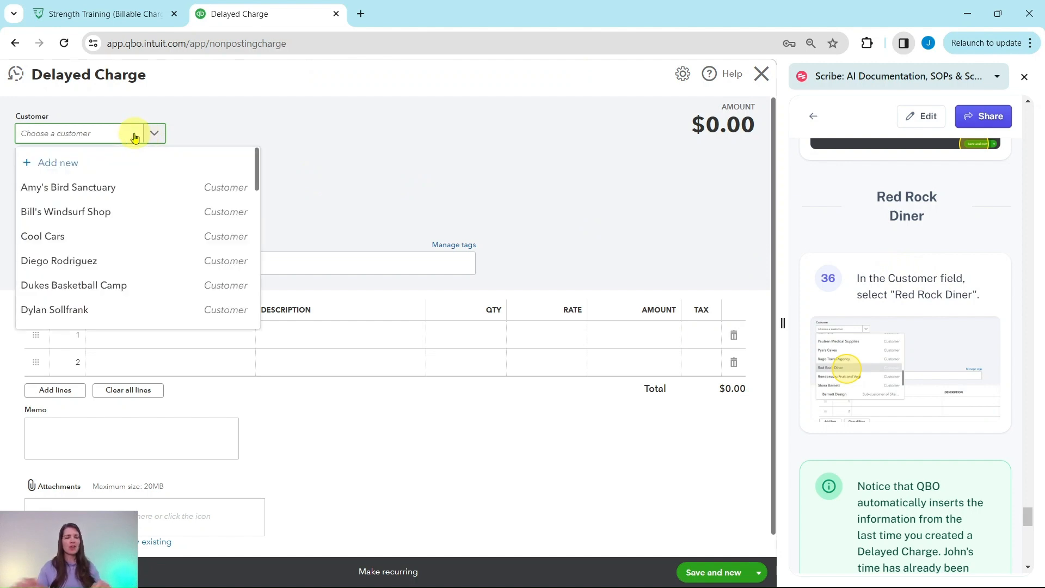
text(red)
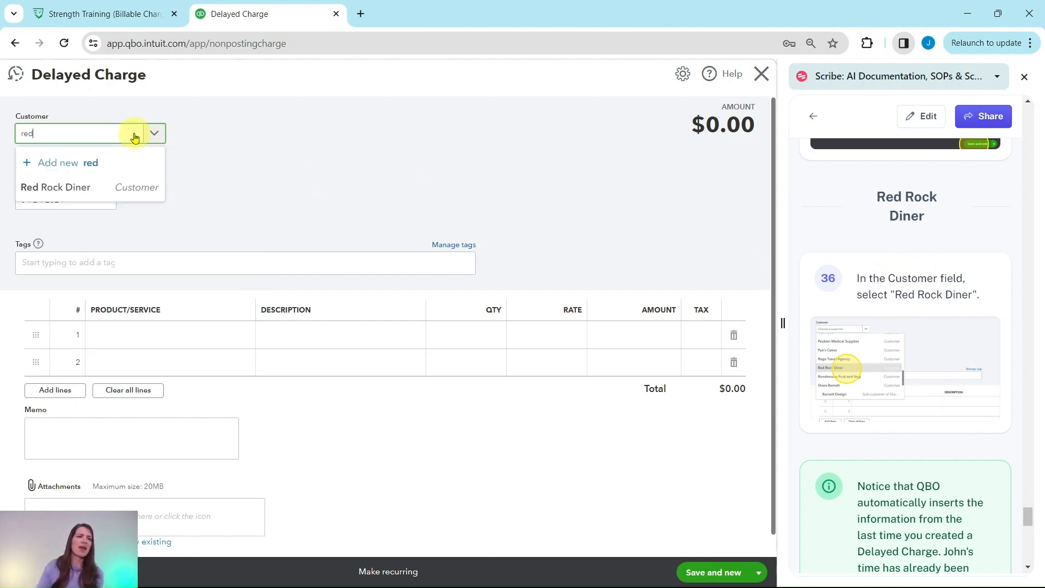
click(64, 189)
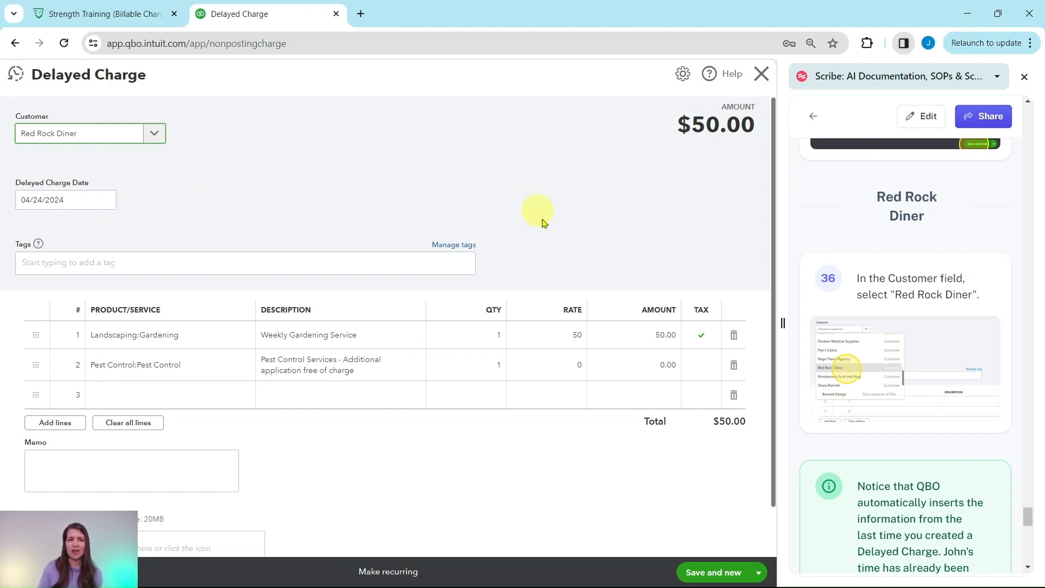
Step: Delete the Pest Control:Pest Control line from the Red Rock Diner charge, keeping the weekly gardening line
scroll(973, 374, down, 3)
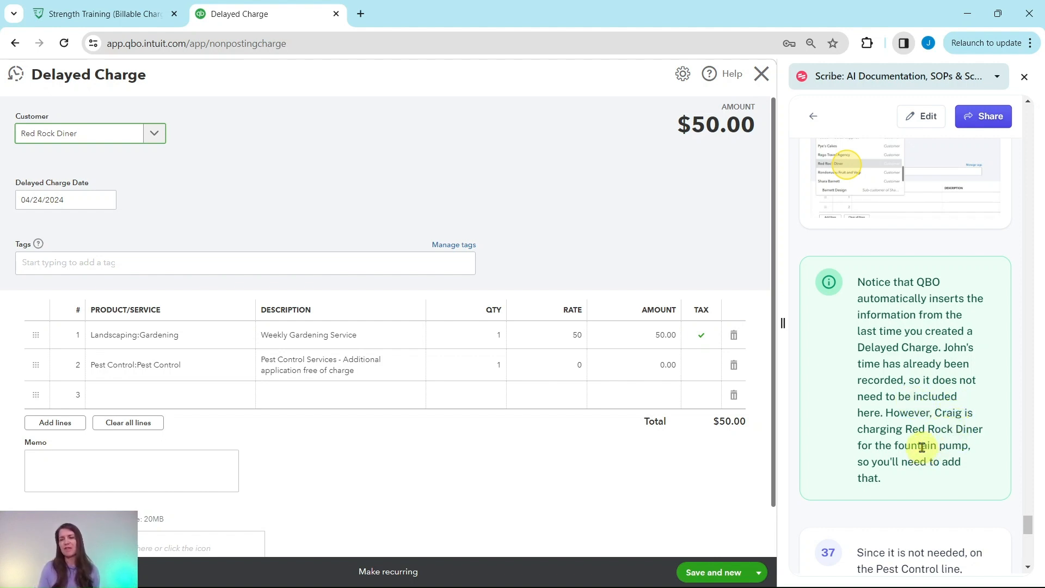
scroll(922, 447, down, 5)
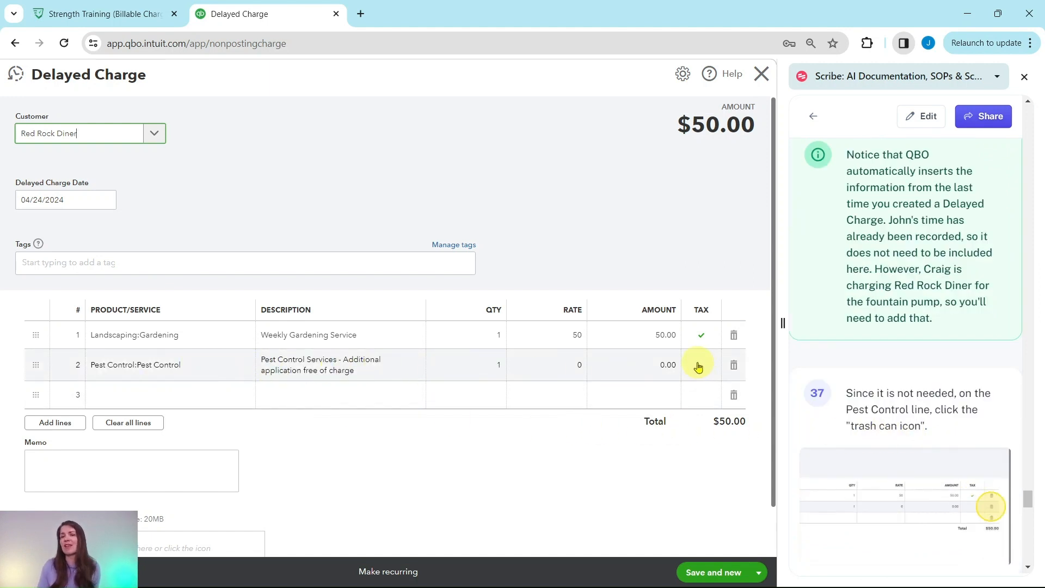
click(734, 366)
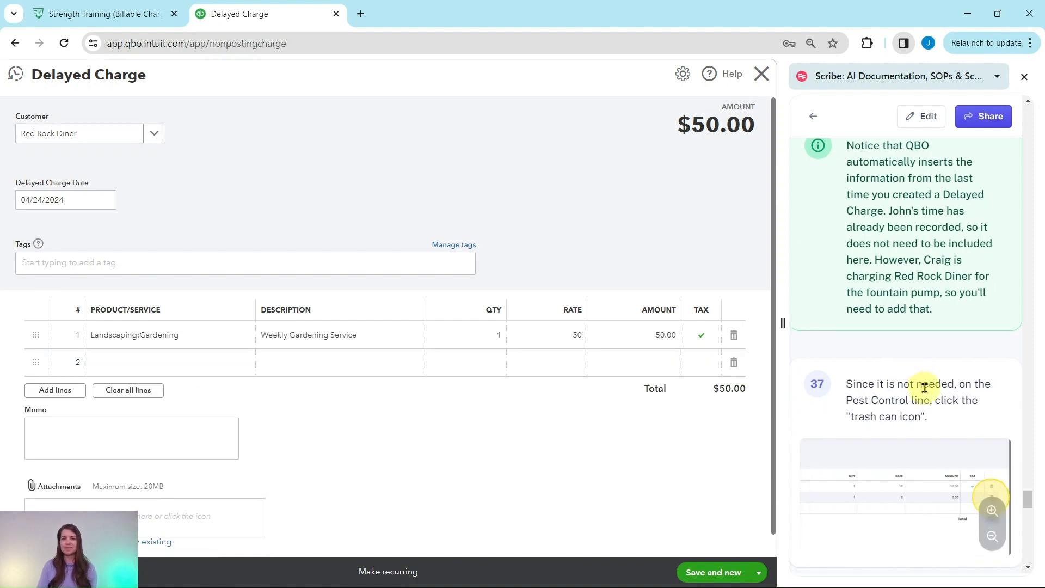
Step: Add the Pump product (Fountain Pump) on the second line of the Red Rock Diner charge
scroll(923, 384, down, 5)
scroll(923, 385, down, 2)
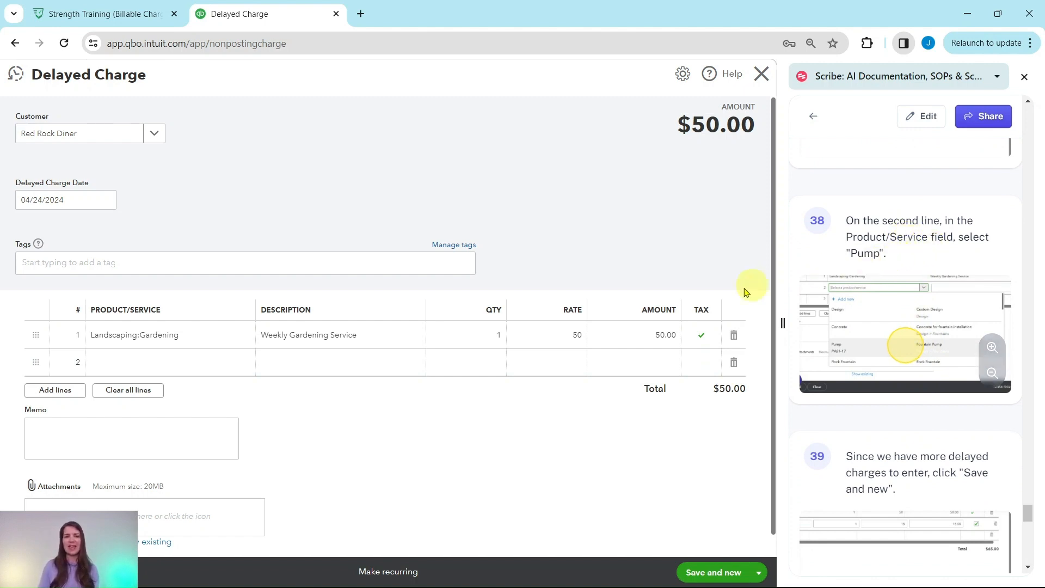
click(206, 366)
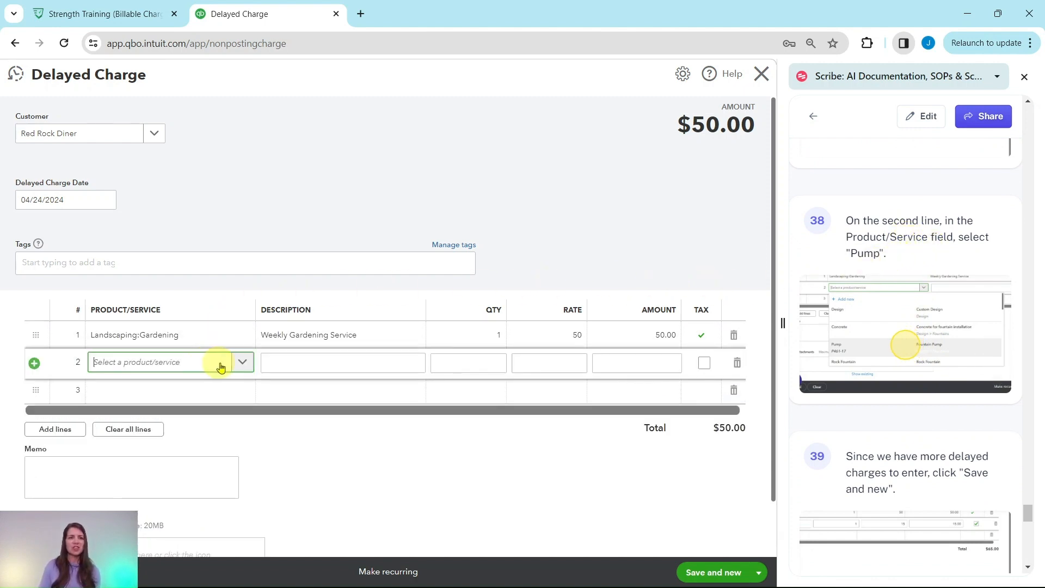
click(240, 362)
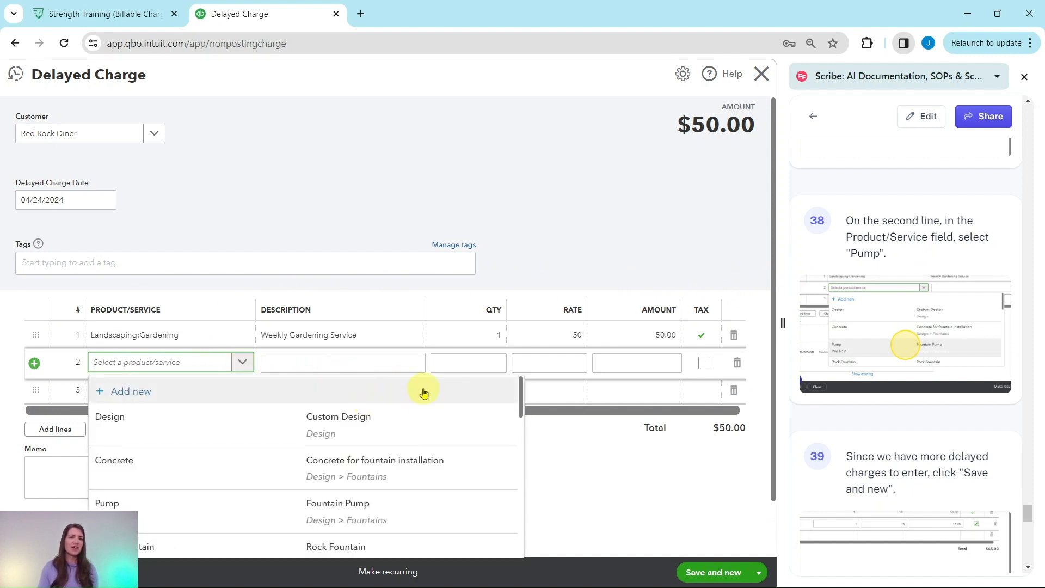
scroll(619, 410, down, 1)
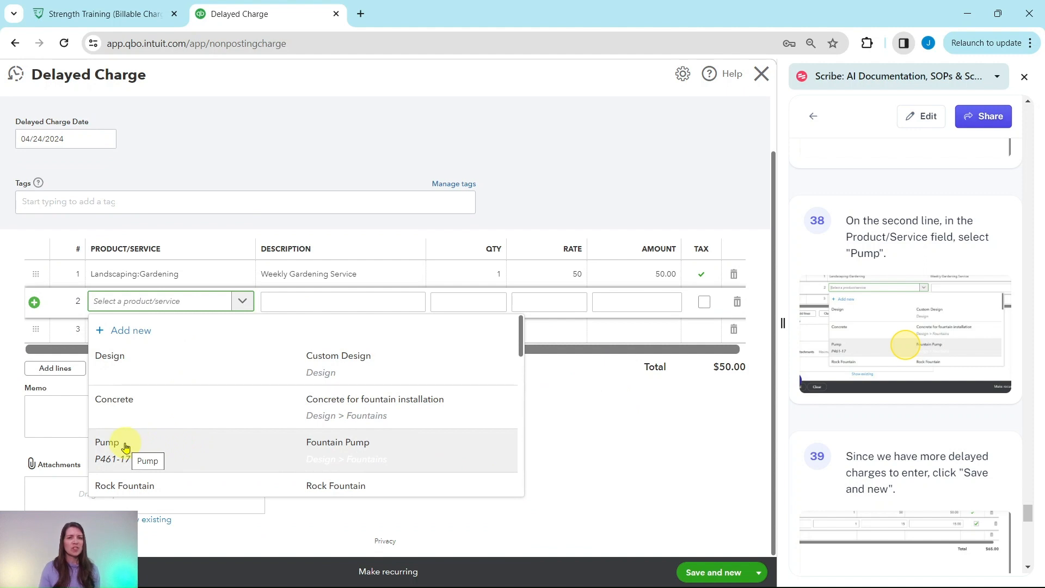
scroll(125, 447, down, 1)
click(116, 380)
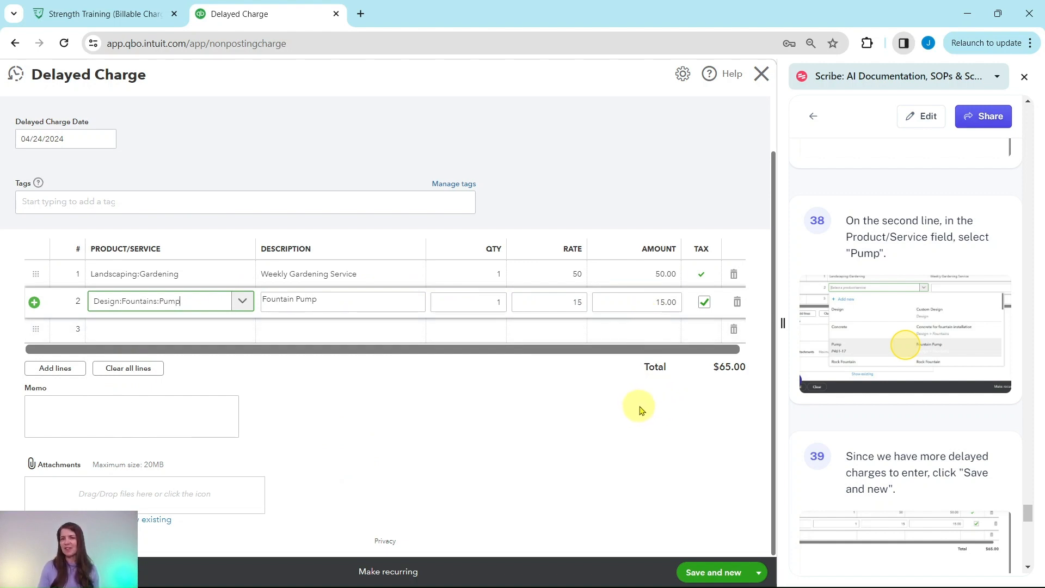
Step: Save the Red Rock Diner delayed charge and start another one
scroll(940, 415, down, 3)
scroll(931, 395, down, 2)
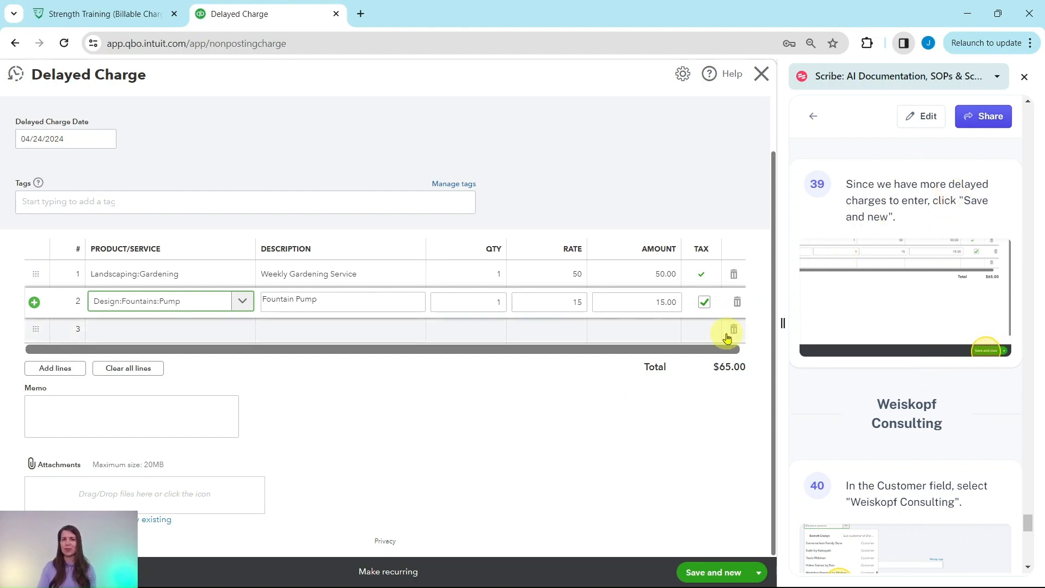
click(714, 579)
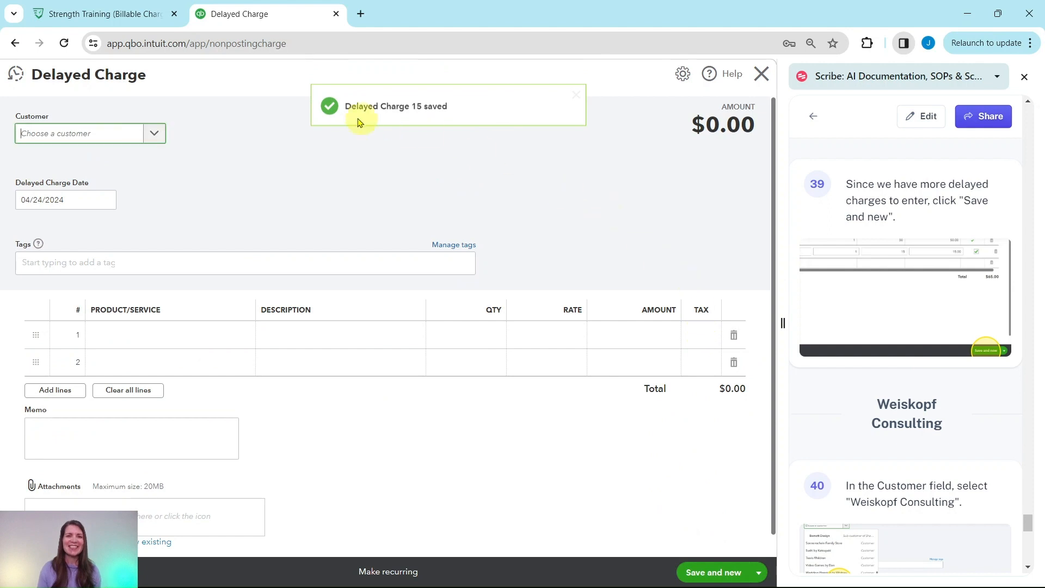
Step: Choose Weiskopf Consulting as the customer of the last delayed charge
scroll(860, 435, down, 5)
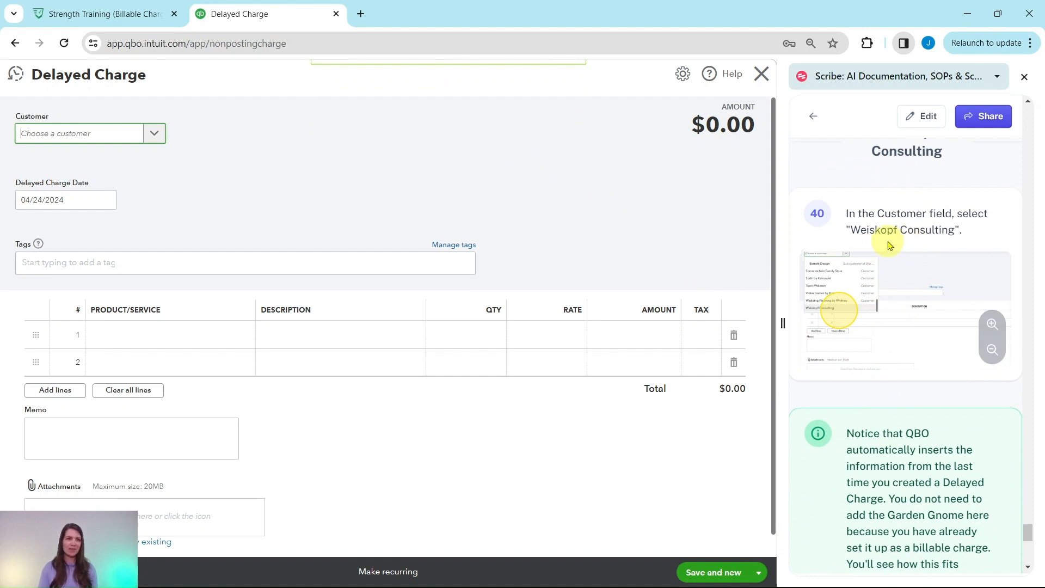
click(153, 135)
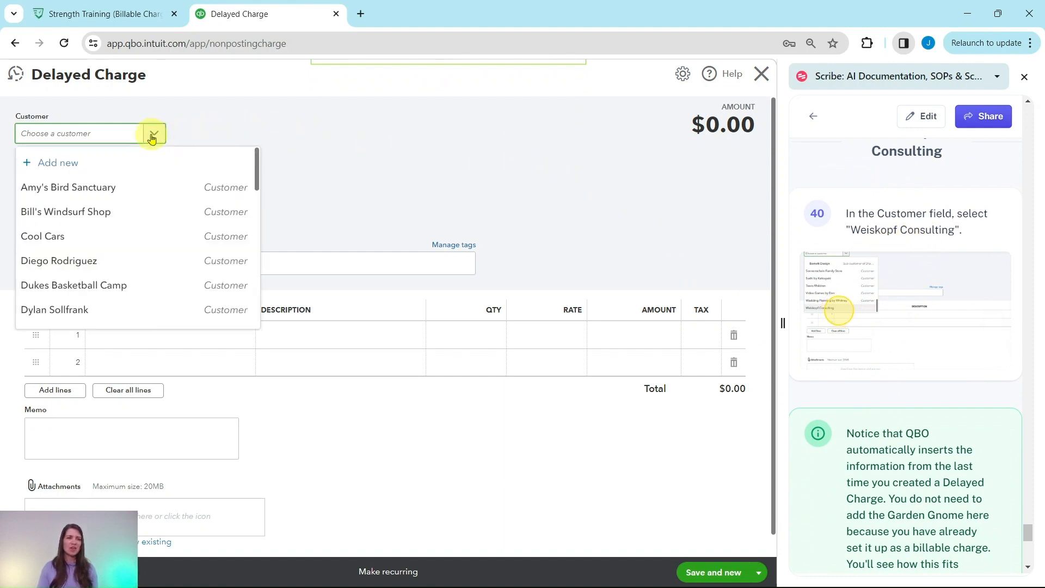
scroll(151, 194, down, 8)
scroll(150, 197, down, 3)
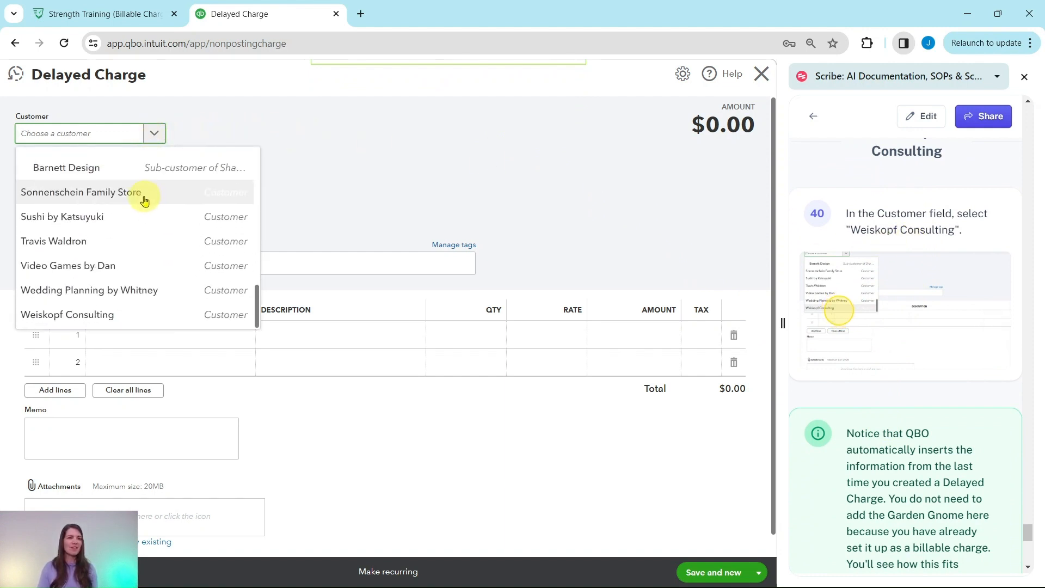
click(74, 321)
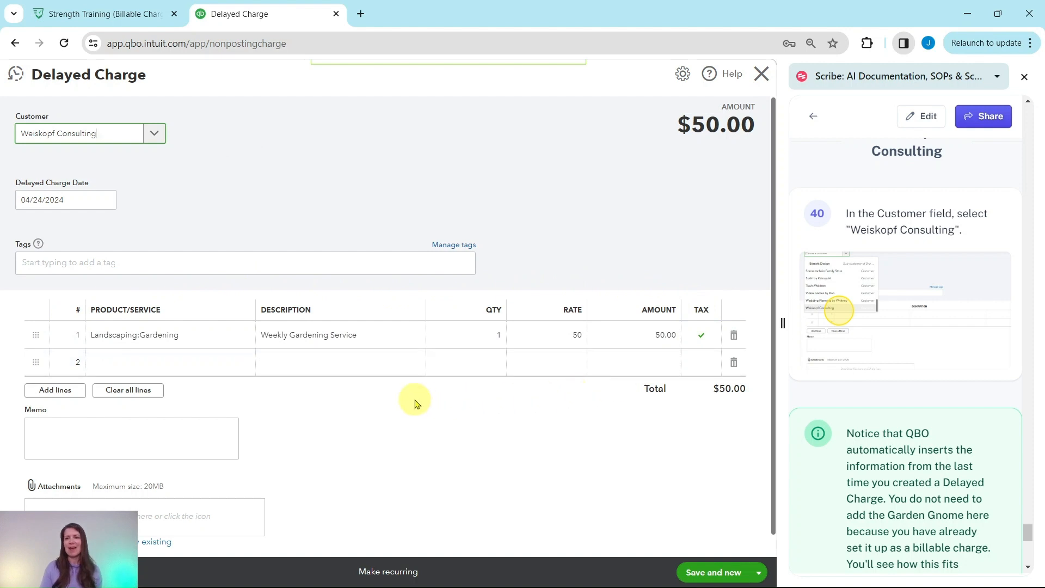
Step: Keep only the prefilled weekly gardening line for Weiskopf Consulting, then save and close the delayed charge
scroll(910, 292, down, 5)
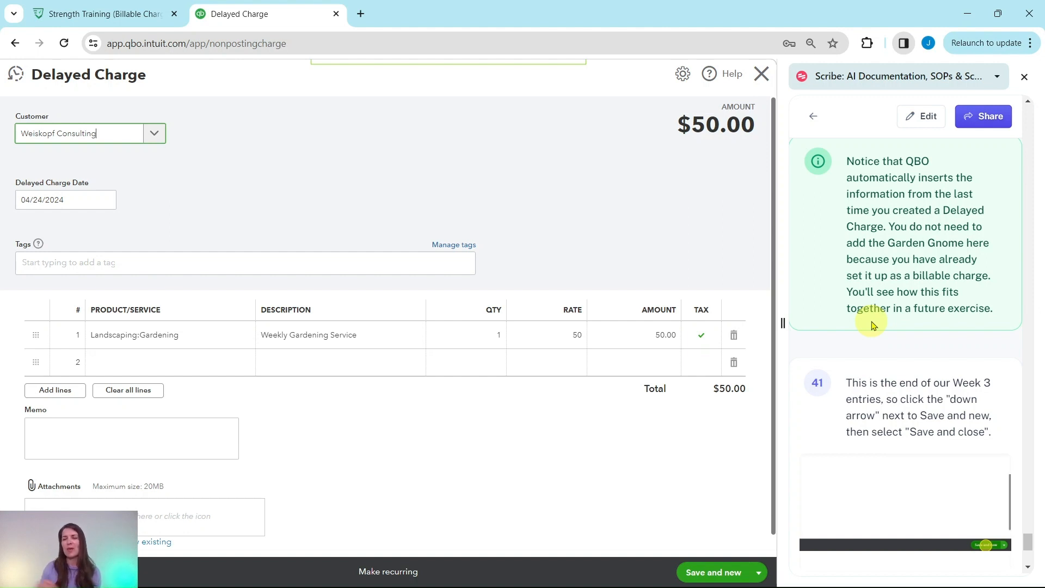
scroll(877, 324, down, 3)
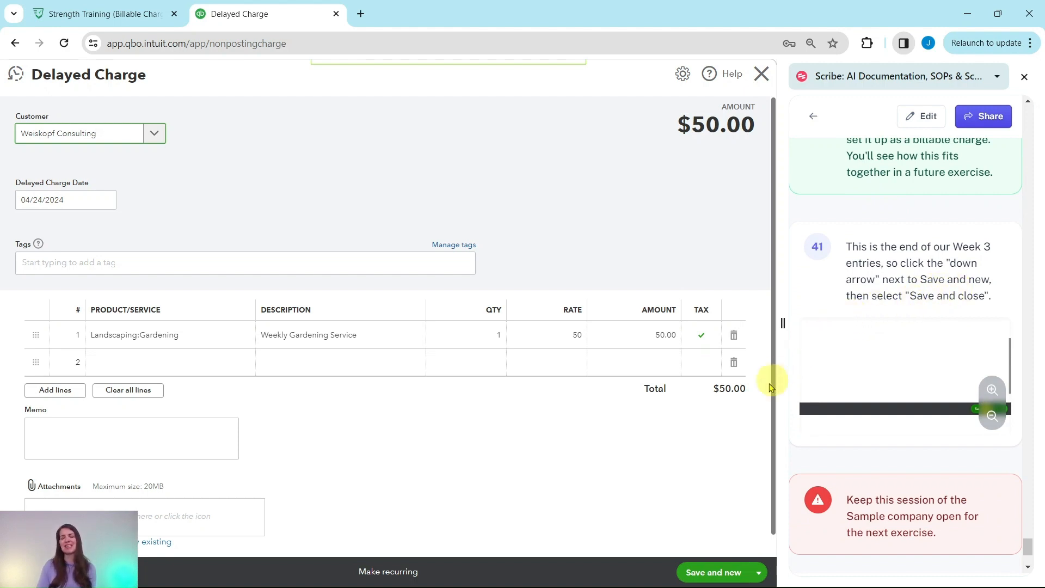
click(759, 577)
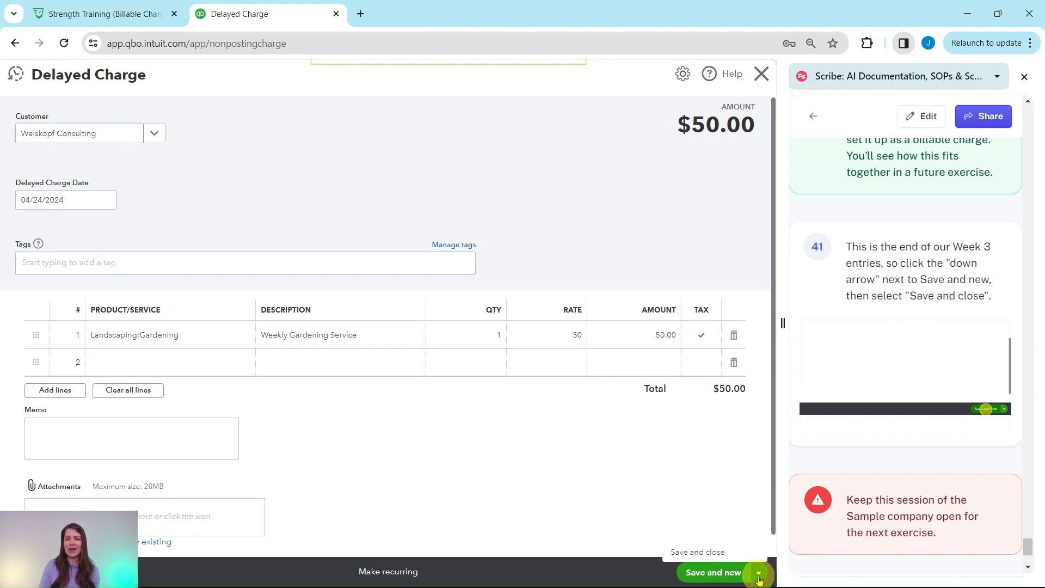
click(700, 554)
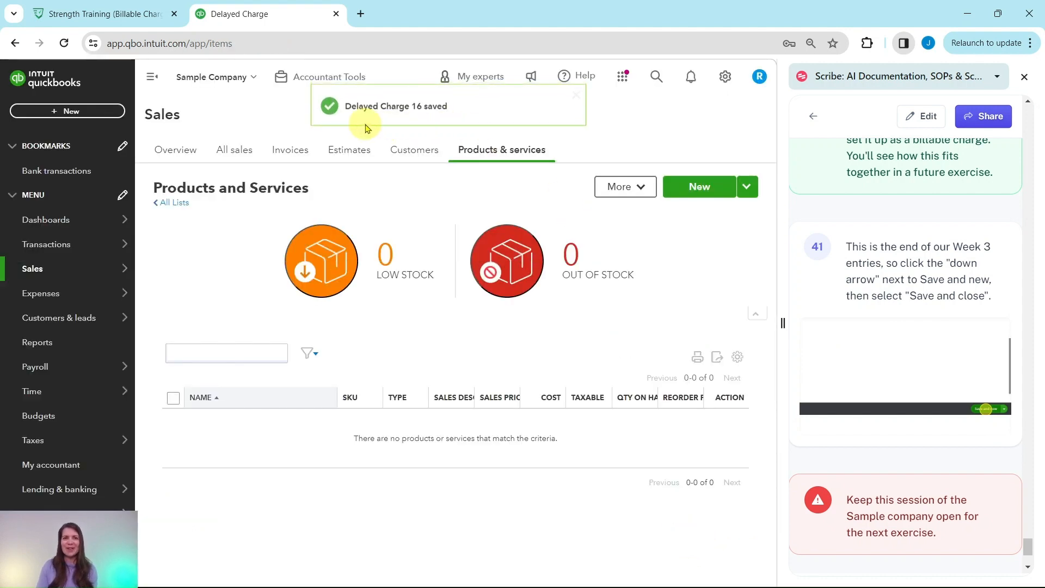